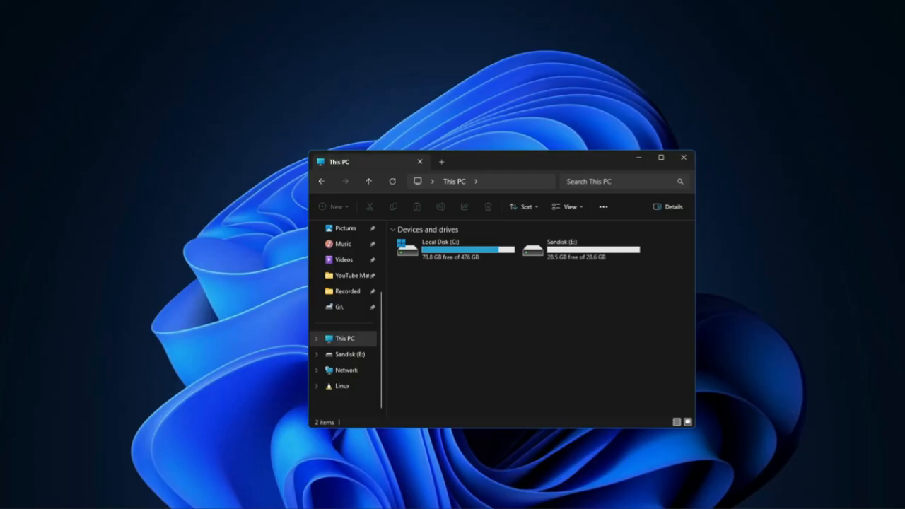
# Switch to the browser and download the Ventoy 1.0.96 Windows zip from its SourceForge files page
pyautogui.moveTo(495, 508)
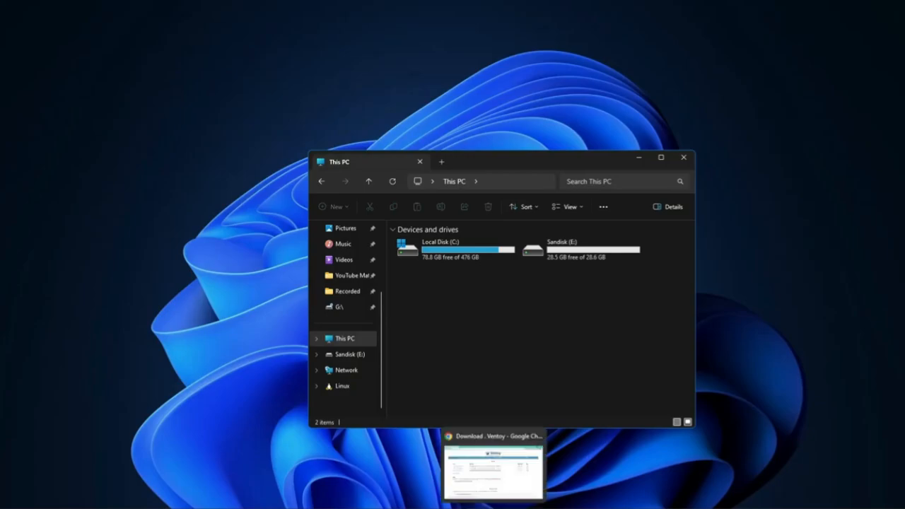
pyautogui.click(514, 483)
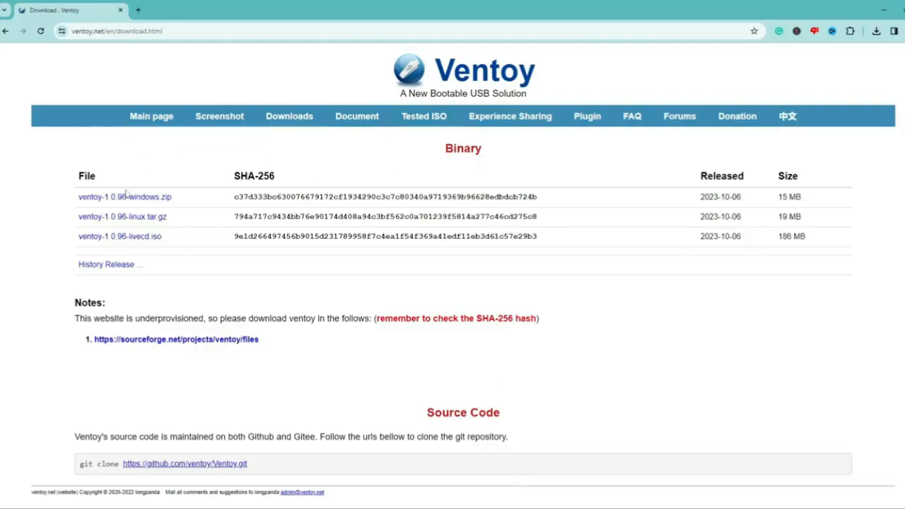
pyautogui.click(162, 204)
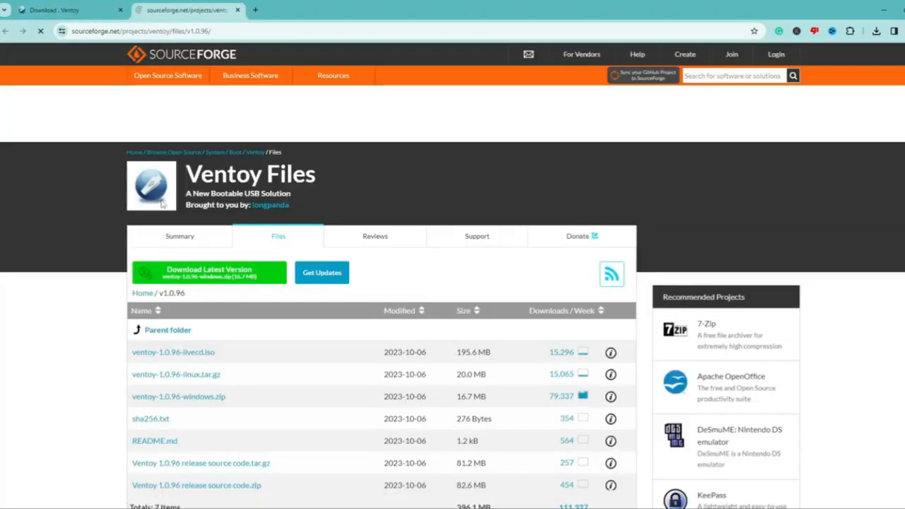
pyautogui.click(233, 276)
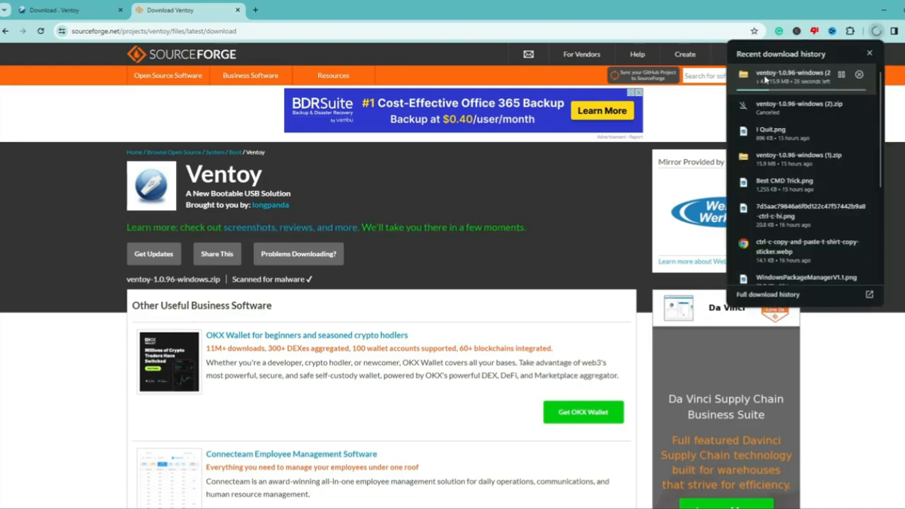
# Open the downloaded ventoy-1.0.96-windows zip's folder and extract it to the default destination
pyautogui.scroll(-2, 781, 71)
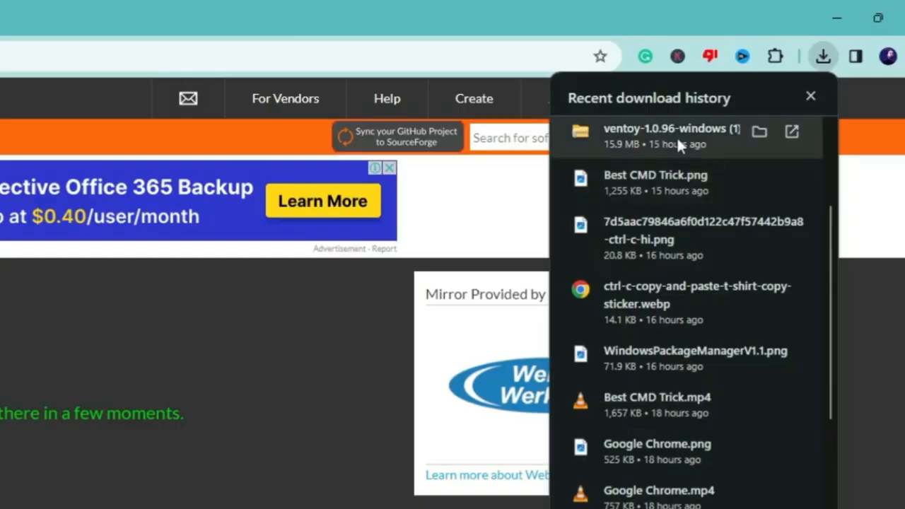
pyautogui.click(757, 132)
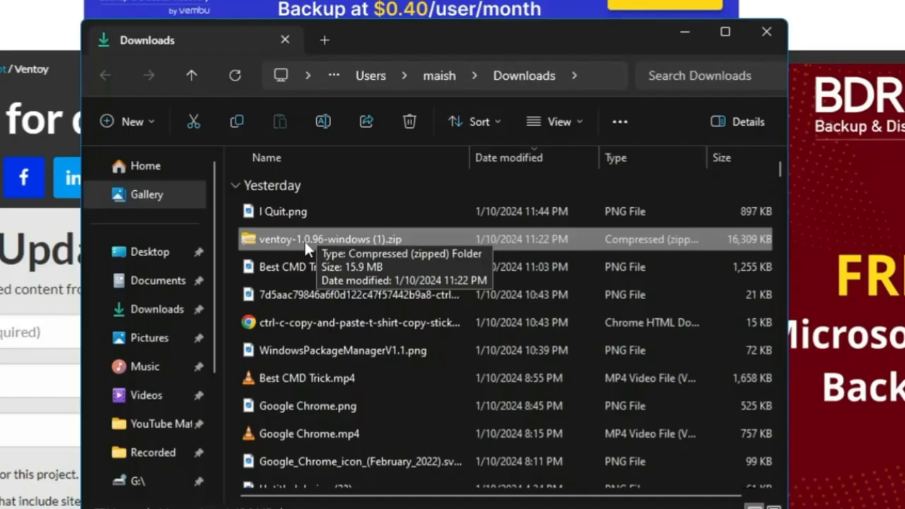
pyautogui.rightClick(8, 445)
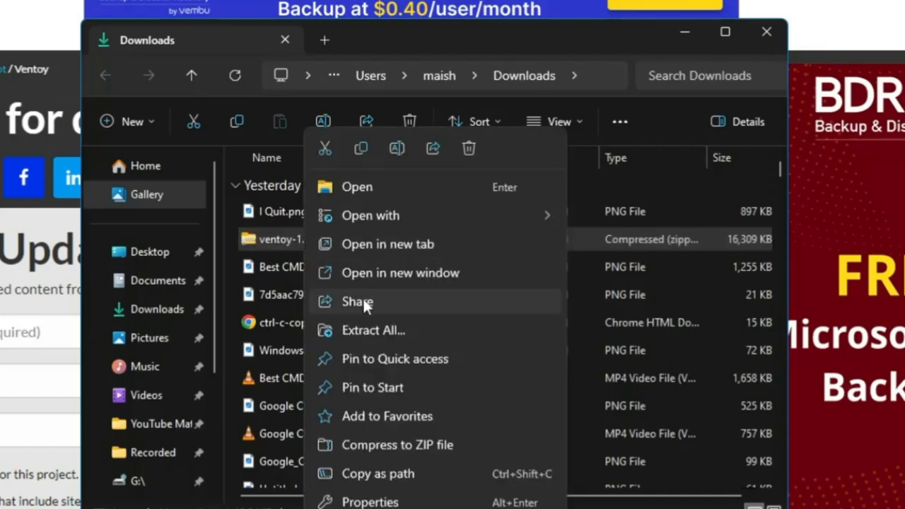
pyautogui.click(370, 328)
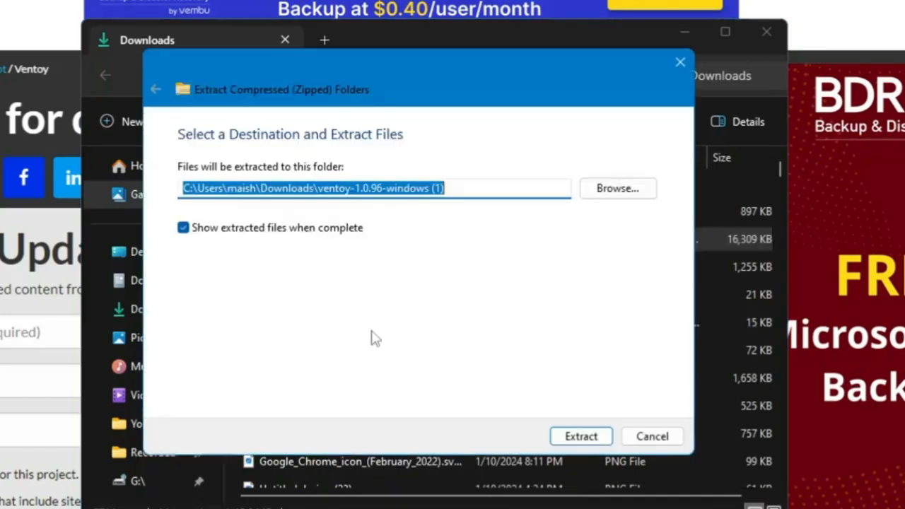
pyautogui.click(580, 444)
pyautogui.click(400, 119)
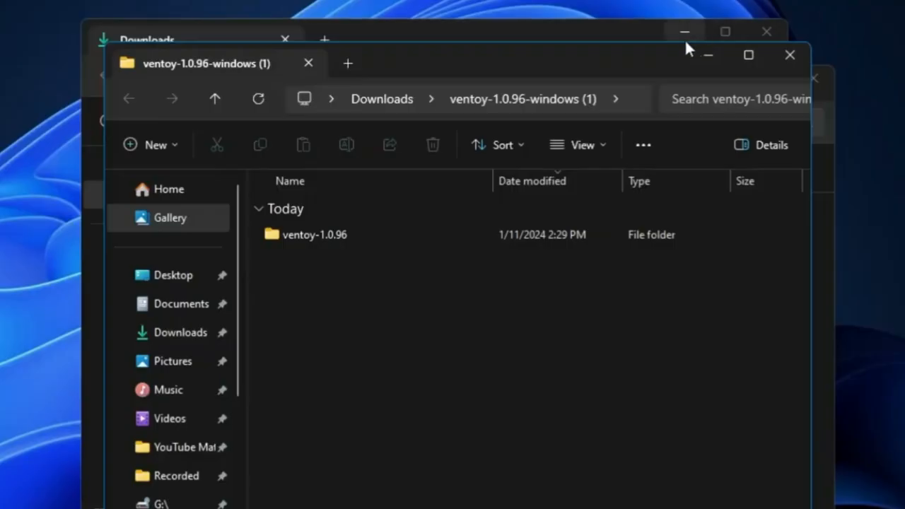
# Open the extracted ventoy-1.0.96 folder and launch Ventoy2Disk.exe
pyautogui.click(685, 29)
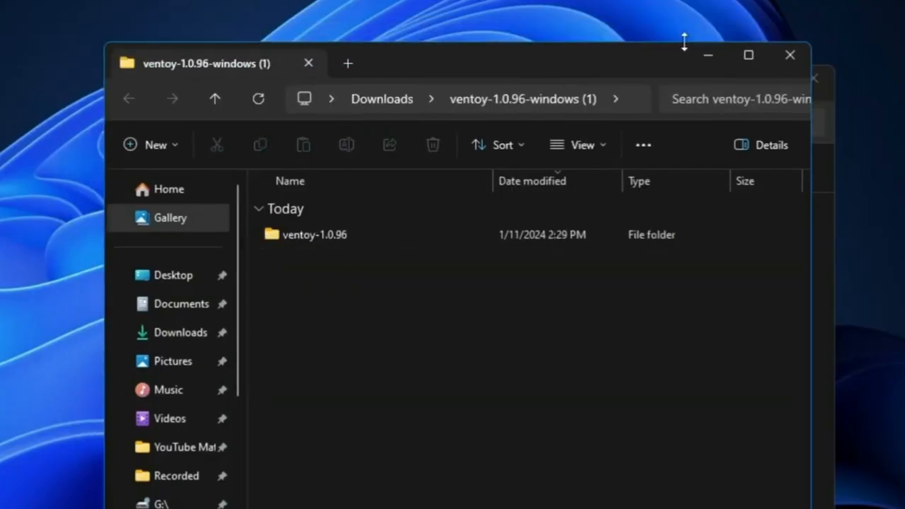
pyautogui.doubleClick(318, 234)
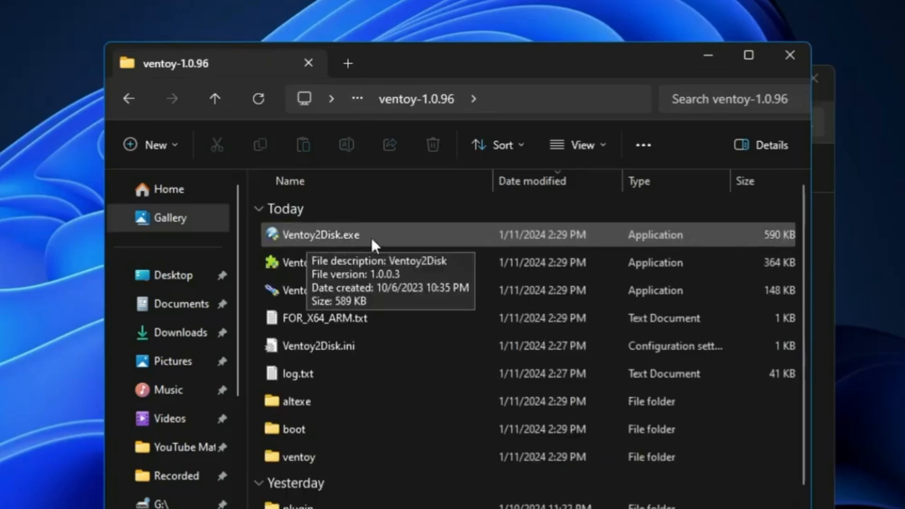
pyautogui.doubleClick(328, 235)
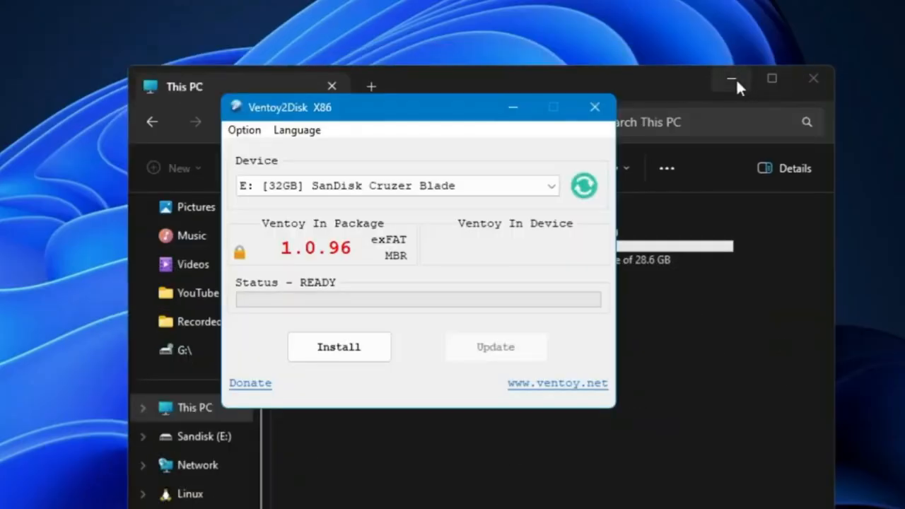
# Install Ventoy onto the E: 32GB SanDisk Cruzer Blade drive, accepting both format warnings
pyautogui.click(736, 78)
pyautogui.moveTo(415, 119); pyautogui.dragTo(433, 130)
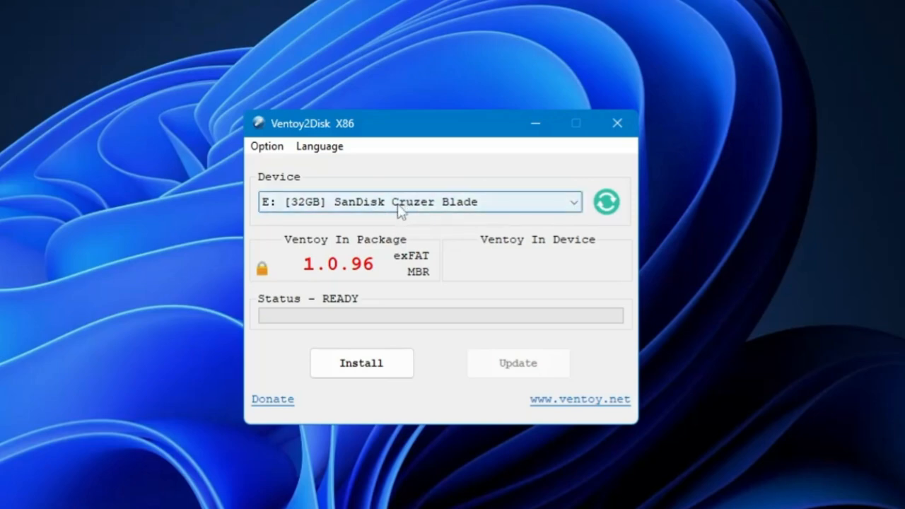
pyautogui.click(267, 150)
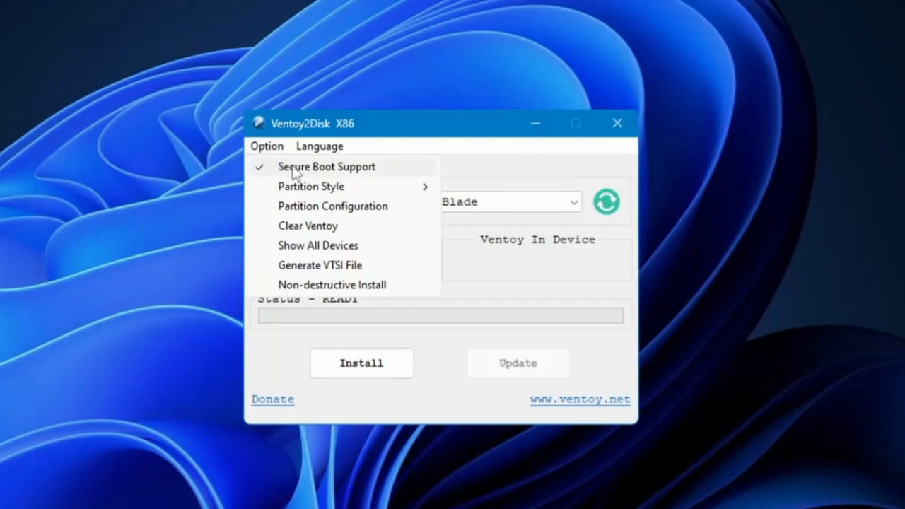
pyautogui.click(491, 176)
pyautogui.click(372, 372)
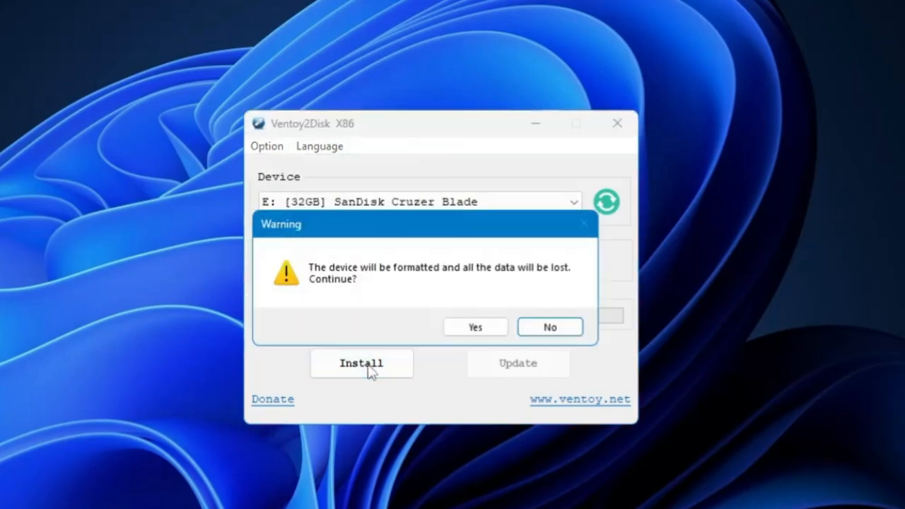
pyautogui.click(474, 328)
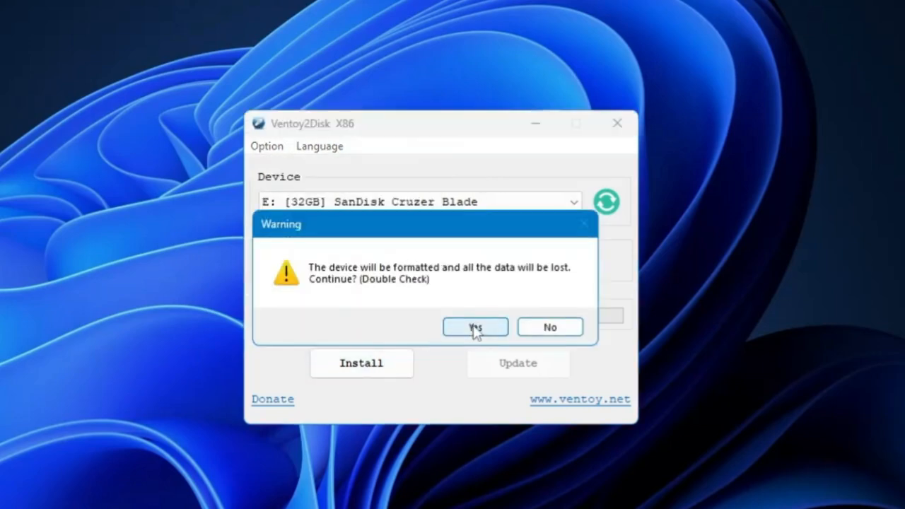
pyautogui.click(476, 328)
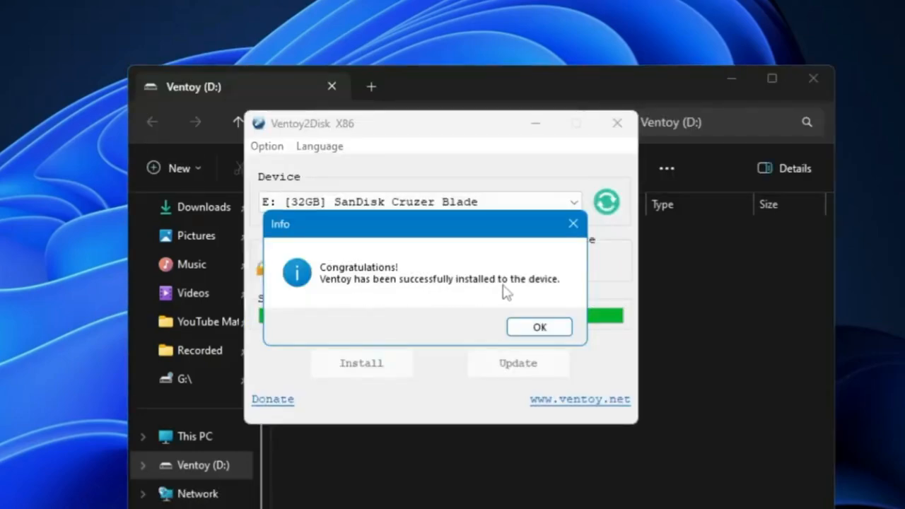
pyautogui.click(538, 328)
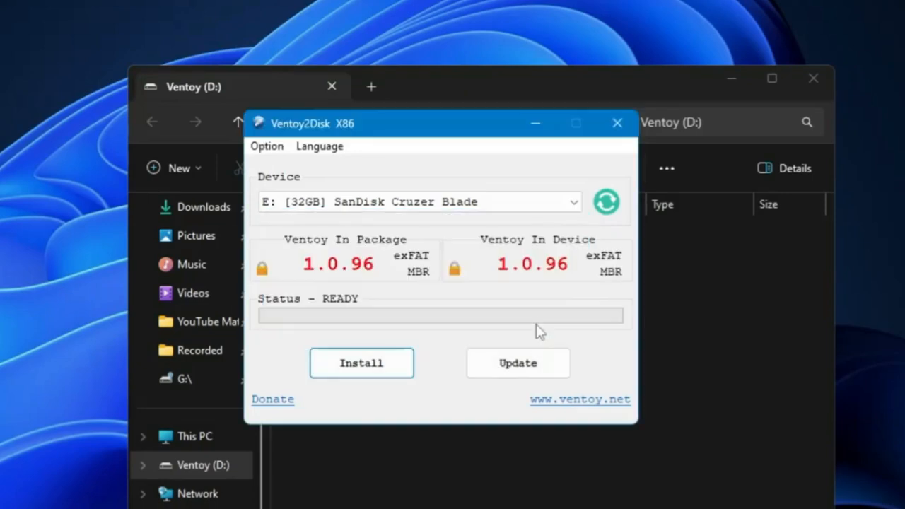
# Close Ventoy2Disk and open the new Ventoy (D:) drive from This PC
pyautogui.click(621, 125)
pyautogui.click(213, 438)
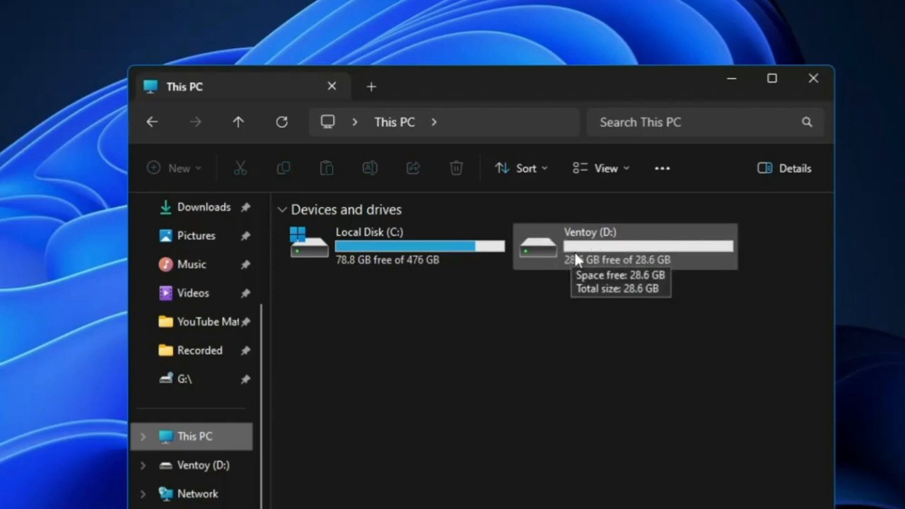
pyautogui.doubleClick(577, 251)
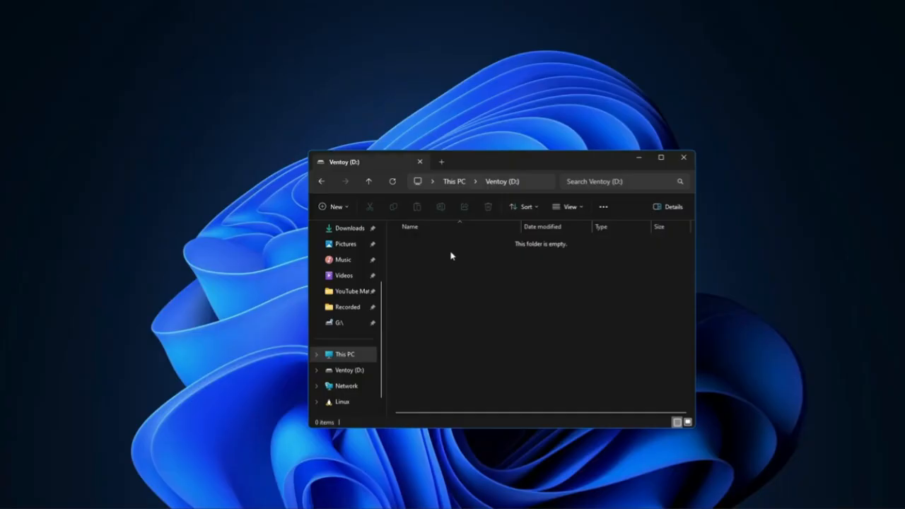
# Search the web in a new tab for "windows 11 iso download" and open Microsoft's Windows 11 download page
pyautogui.moveTo(505, 506)
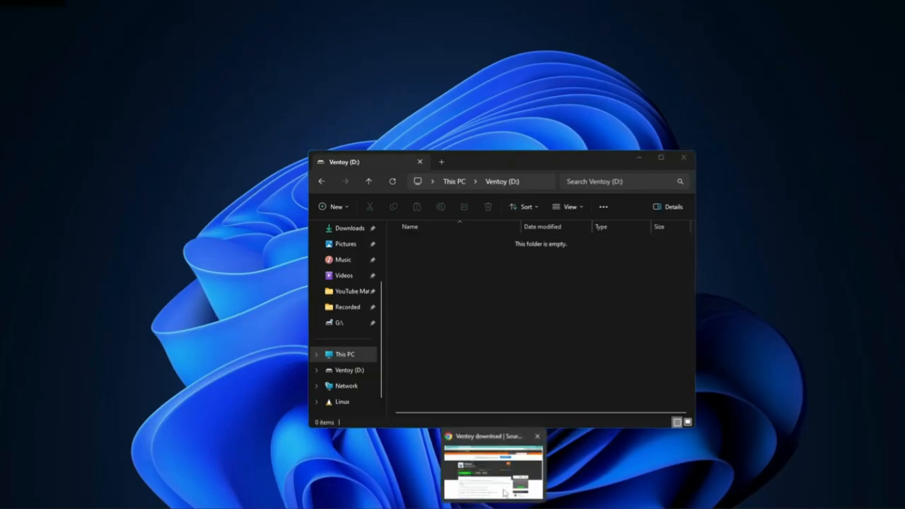
pyautogui.click(495, 463)
pyautogui.click(255, 10)
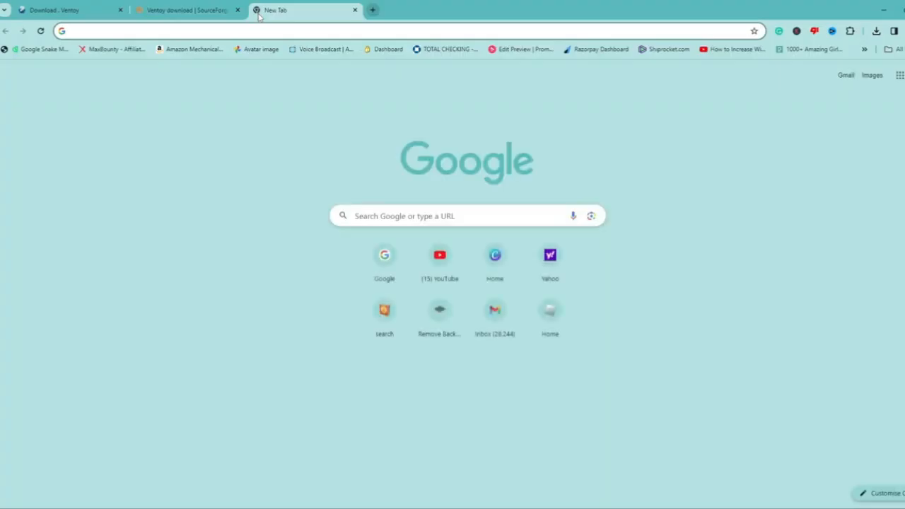
pyautogui.write('windows 11 ')
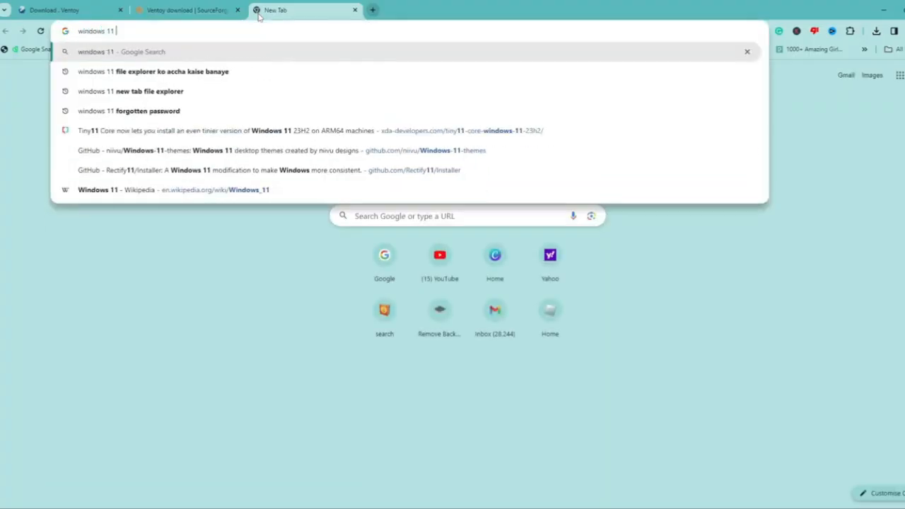
pyautogui.write('iso download')
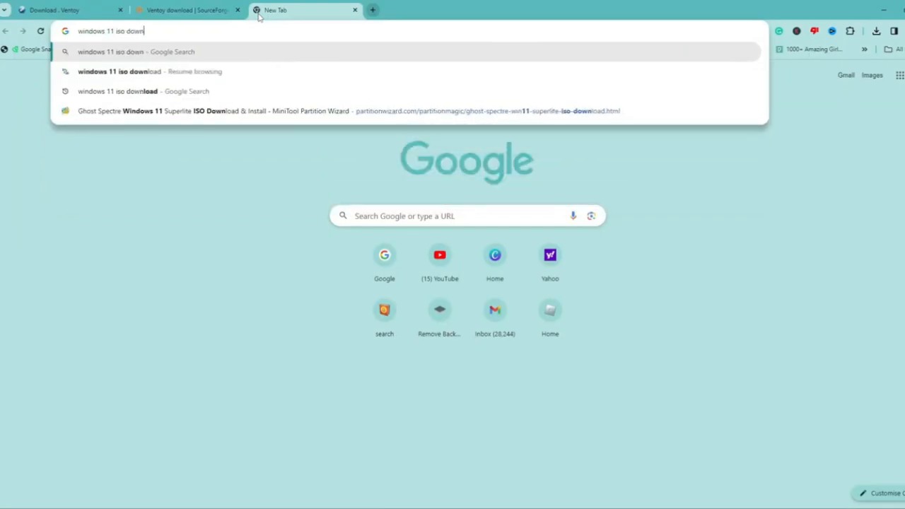
pyautogui.press('Return')
pyautogui.click(185, 204)
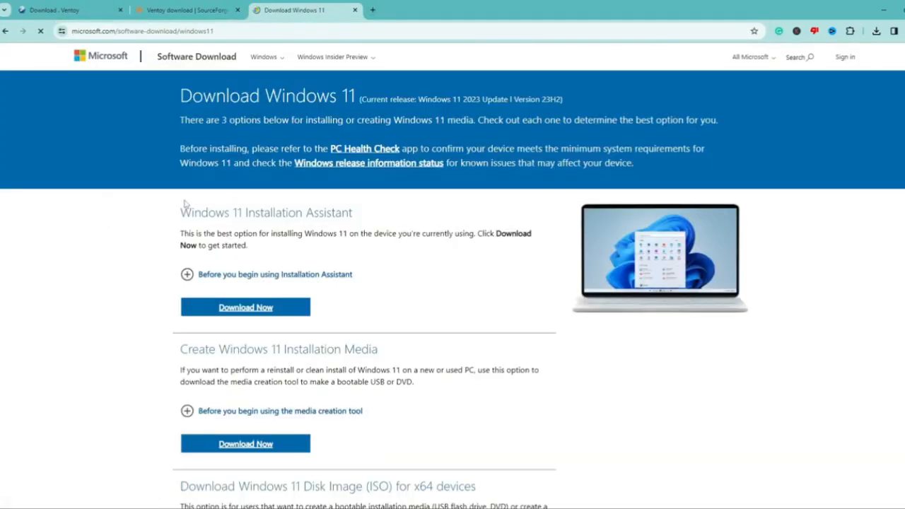
# Select the Windows 11 (multi-edition ISO for x64 devices) disk image and request its download
pyautogui.scroll(-4, 212, 233)
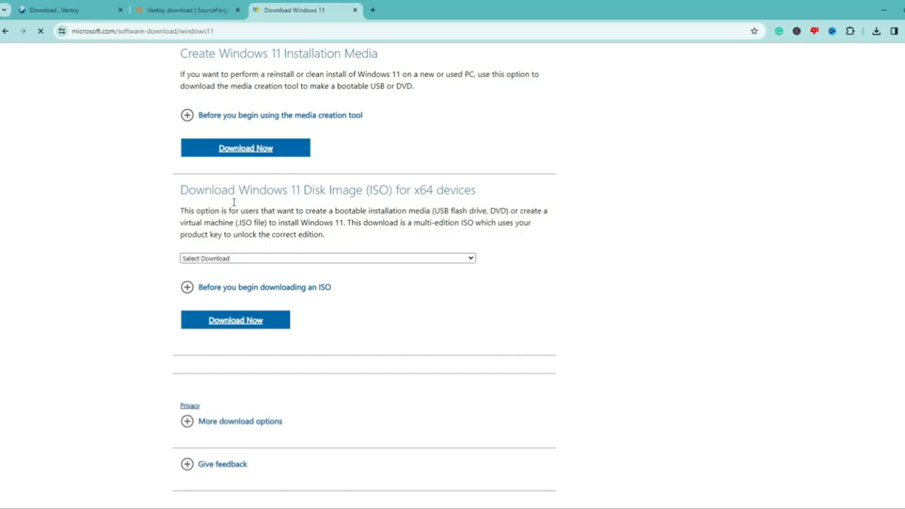
pyautogui.click(282, 259)
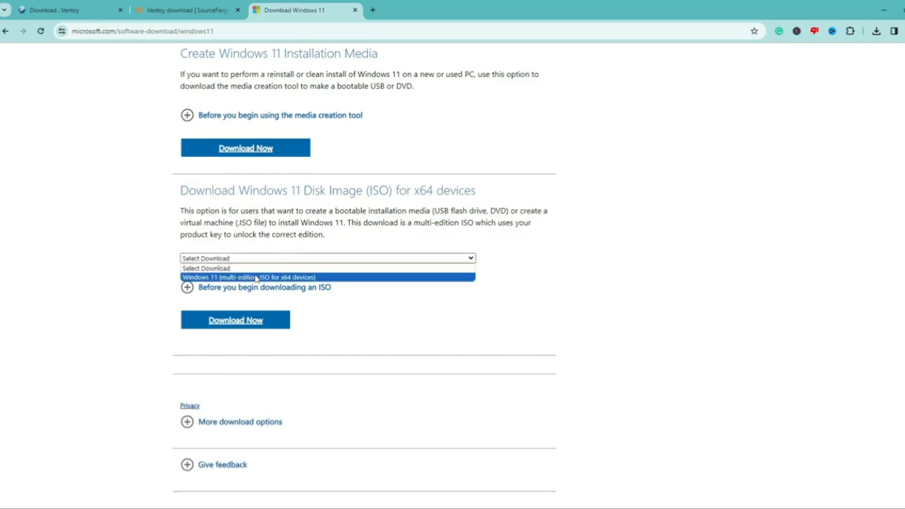
pyautogui.click(253, 278)
pyautogui.click(252, 329)
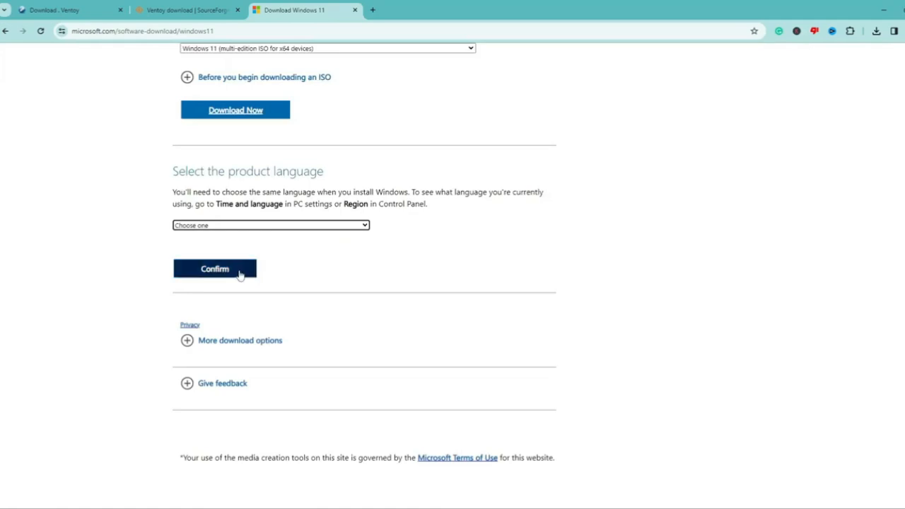
# Choose English (United States) as the product language and confirm it
pyautogui.click(237, 226)
pyautogui.click(216, 323)
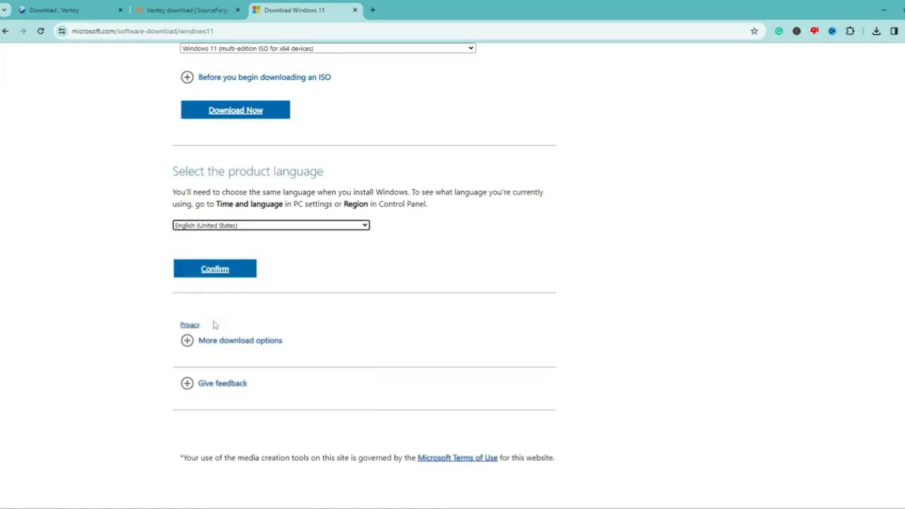
pyautogui.click(219, 275)
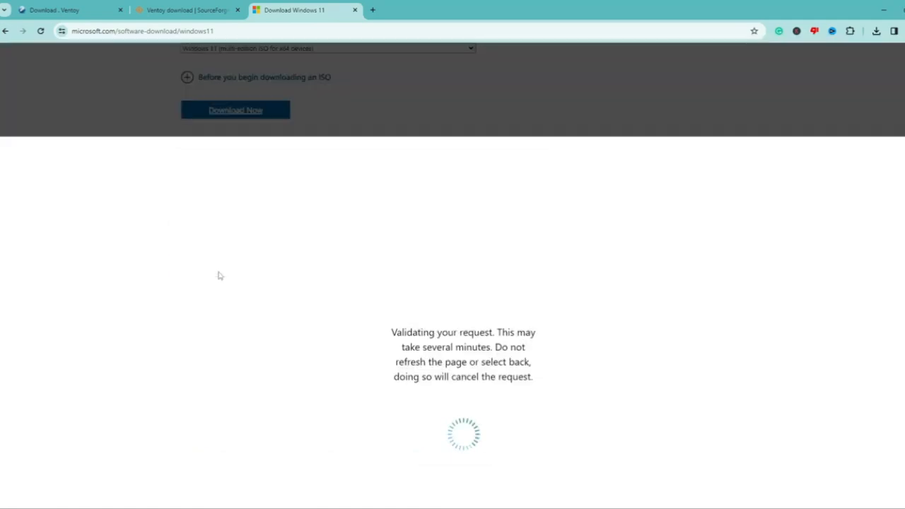
pyautogui.scroll(1, 242, 158)
pyautogui.scroll(2, 237, 157)
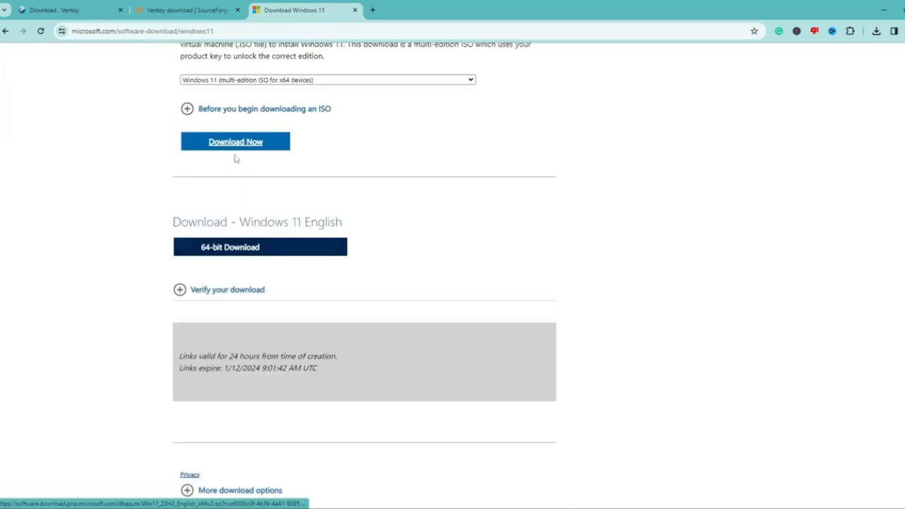
pyautogui.scroll(-1, 240, 176)
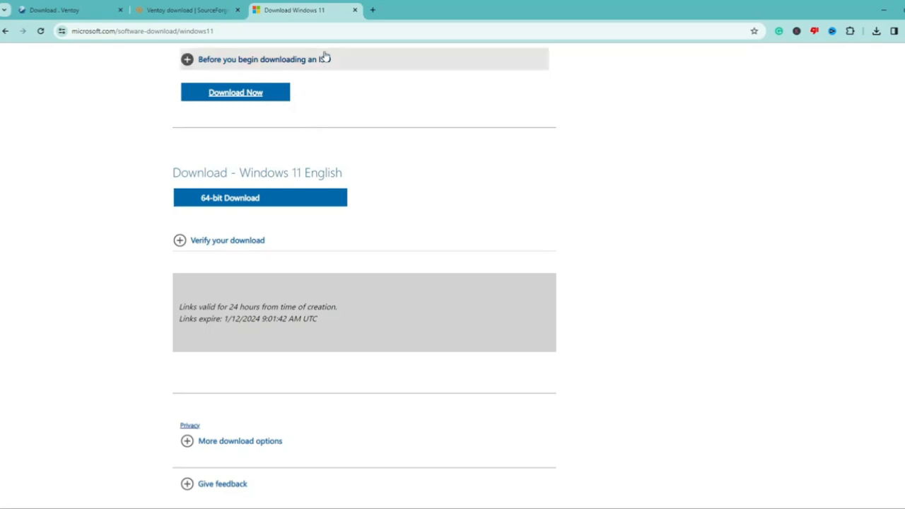
# Open Hiren's BootCD PE download page, hirensbootcd.org/download, in a new tab
pyautogui.click(374, 11)
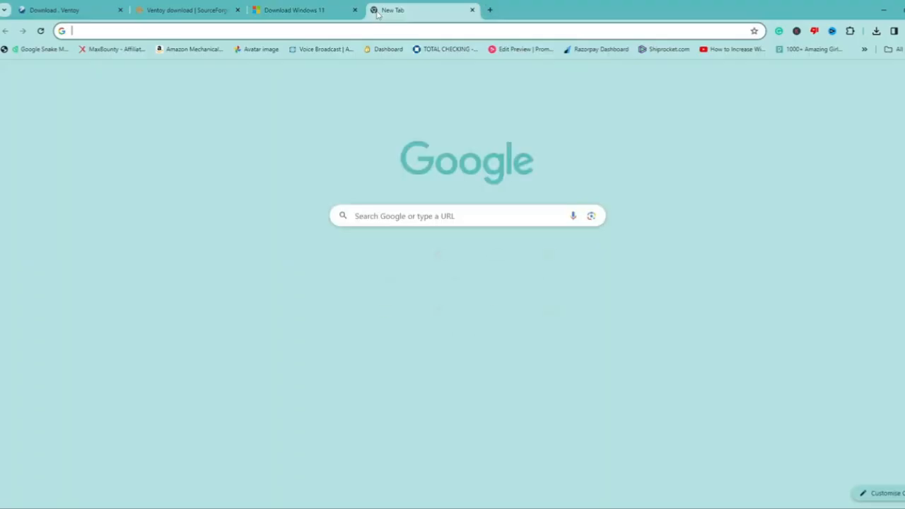
pyautogui.write('hiren')
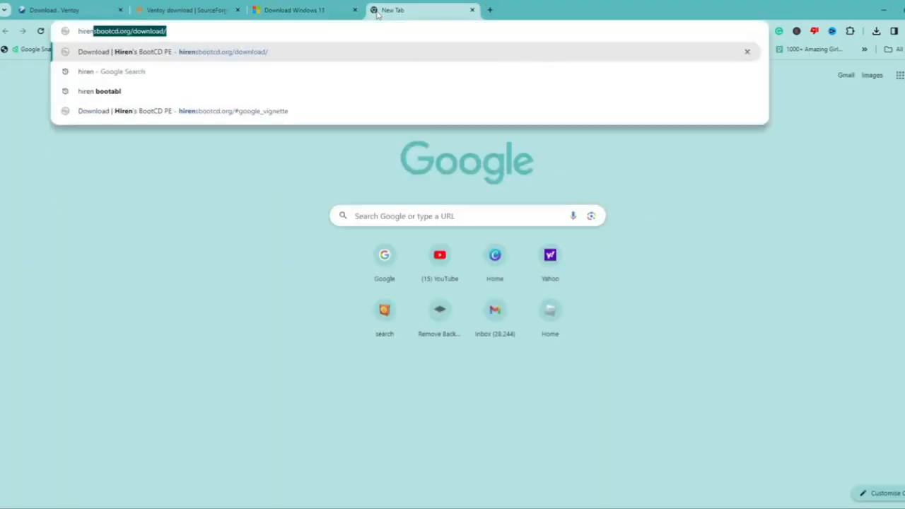
pyautogui.press('Return')
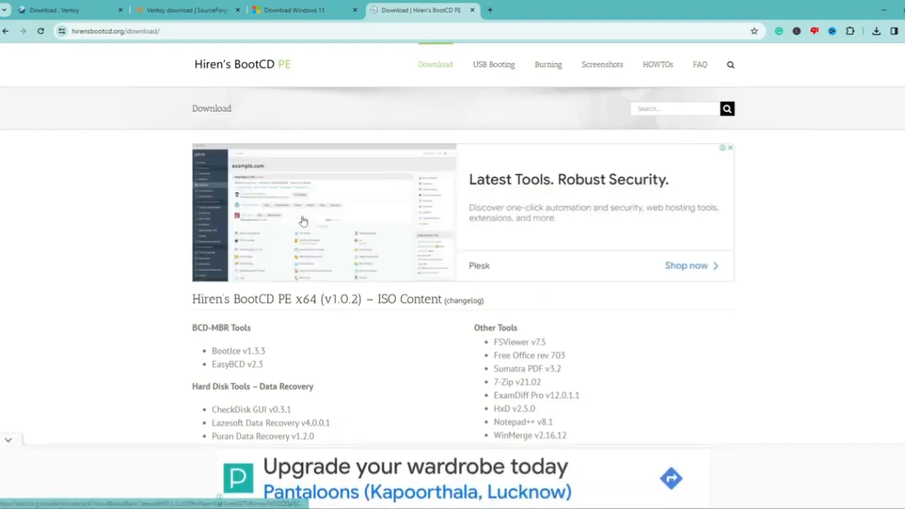
# Scroll through Hiren's BootCD PE download page to review the HBCD_PE_x64.iso file details
pyautogui.scroll(-4, 302, 222)
pyautogui.scroll(-9, 302, 222)
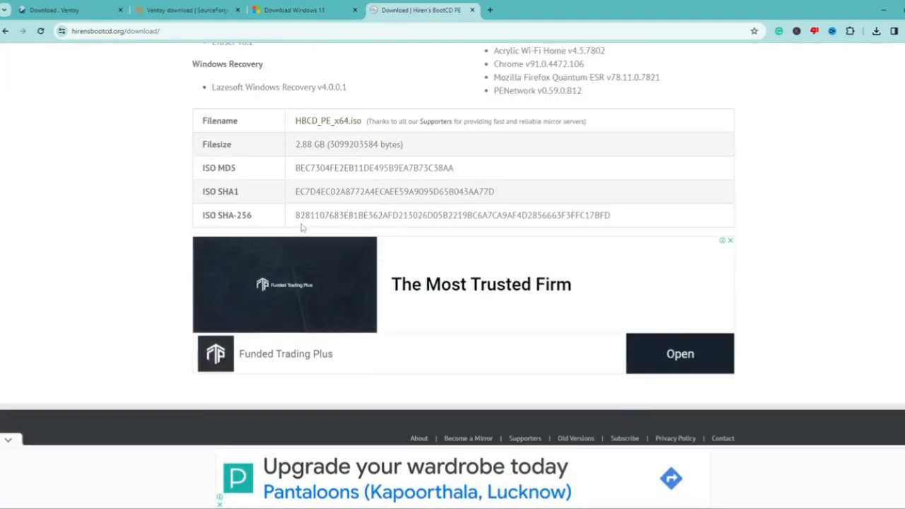
pyautogui.scroll(1, 302, 227)
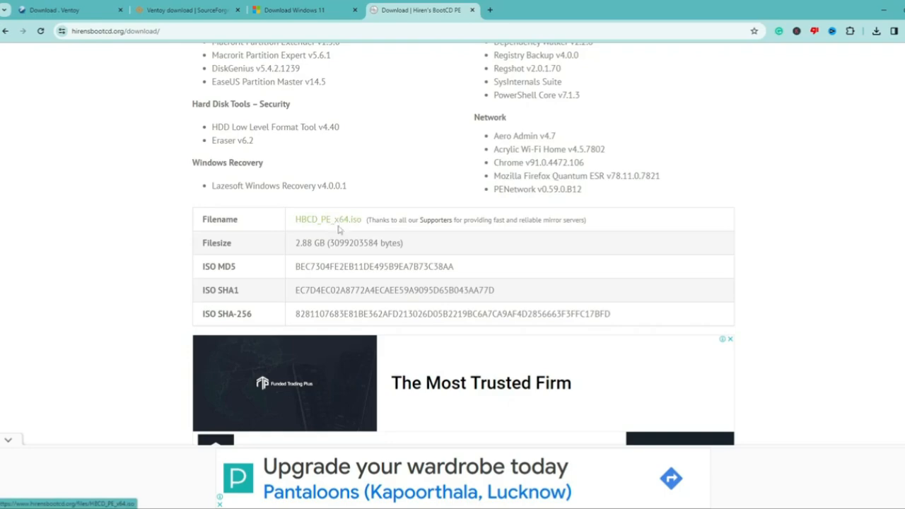
# Switch to the ISO folder on the desktop and check the sizes of the individual ISO files
pyautogui.click(895, 10)
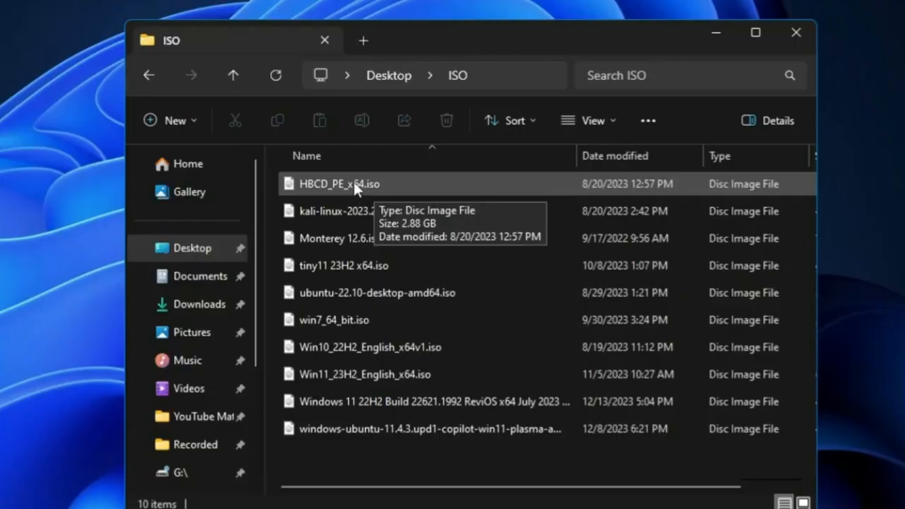
pyautogui.click(353, 182)
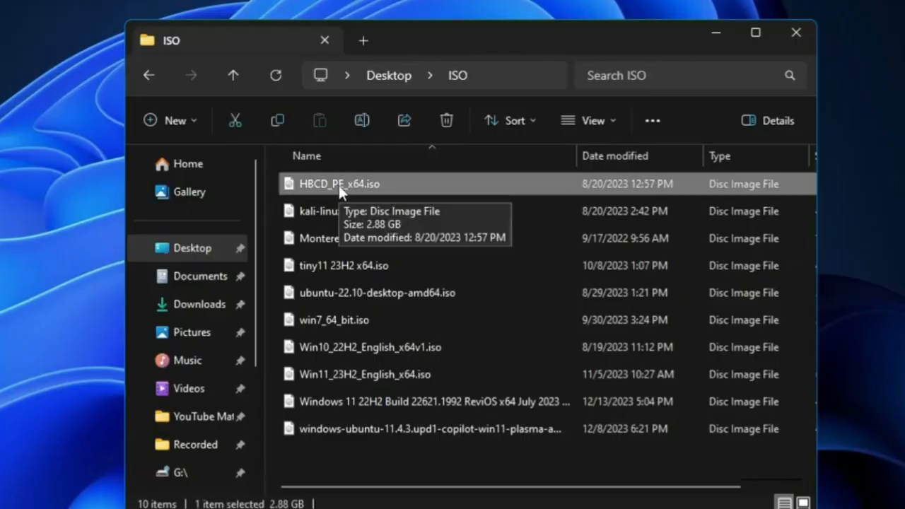
pyautogui.click(336, 213)
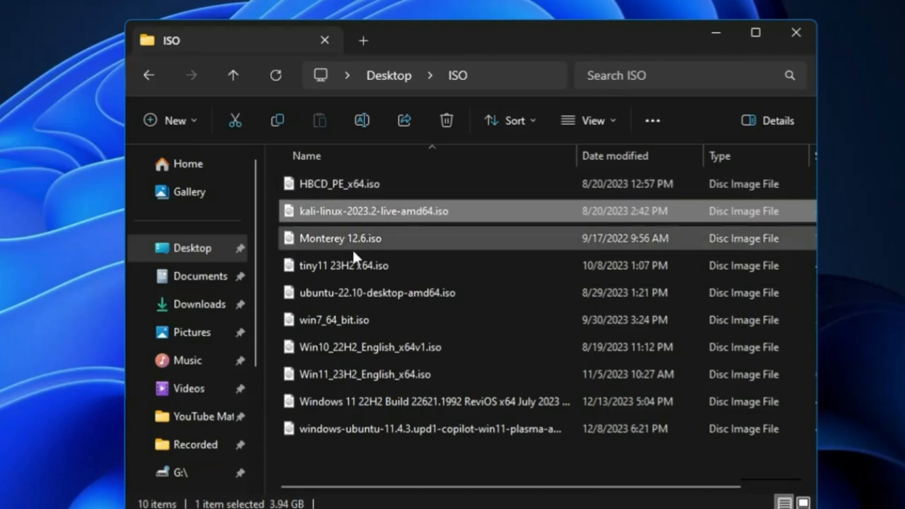
pyautogui.click(332, 266)
pyautogui.click(334, 300)
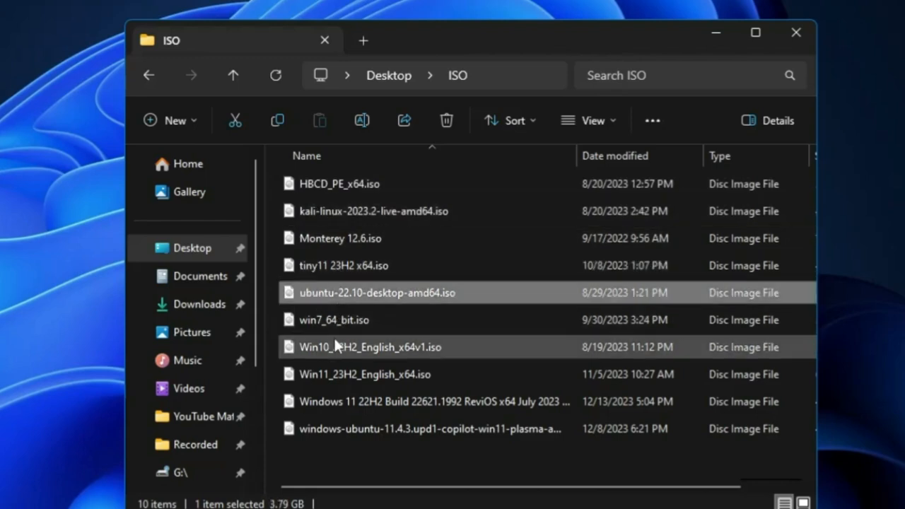
pyautogui.click(336, 322)
pyautogui.click(336, 347)
pyautogui.click(333, 376)
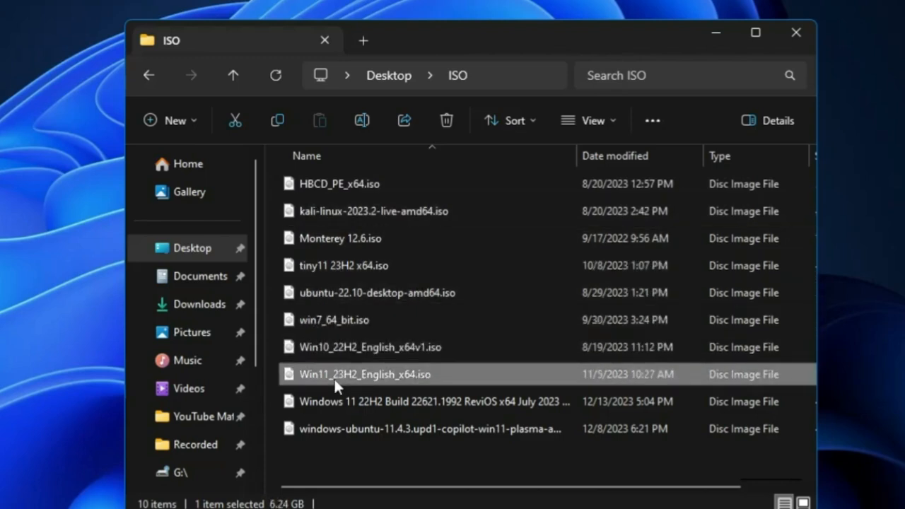
# Select HBCD_PE_x64.iso, kali-linux-2023.2-live-amd64.iso and Win11_23H2_English_x64.iso together and copy them
pyautogui.keyDown('ctrl'); pyautogui.click(343, 184); pyautogui.keyUp('ctrl')
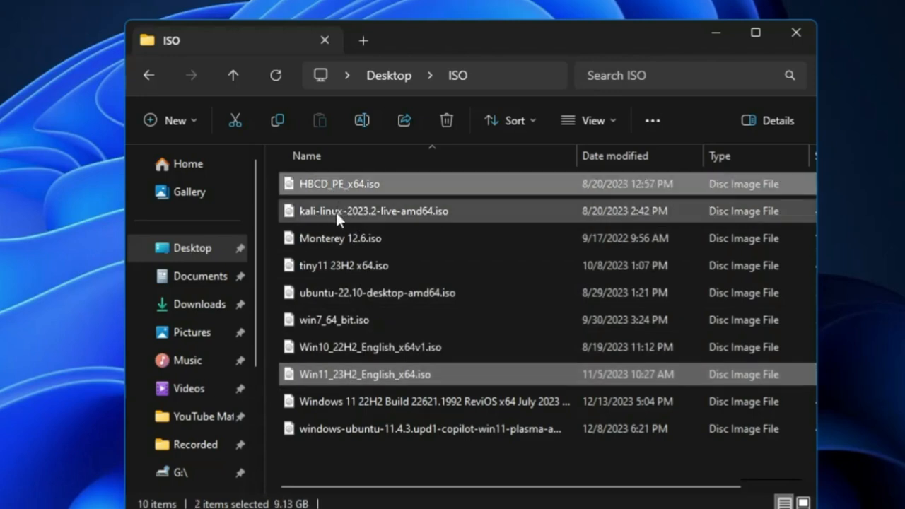
pyautogui.keyDown('ctrl'); pyautogui.click(335, 212); pyautogui.keyUp('ctrl')
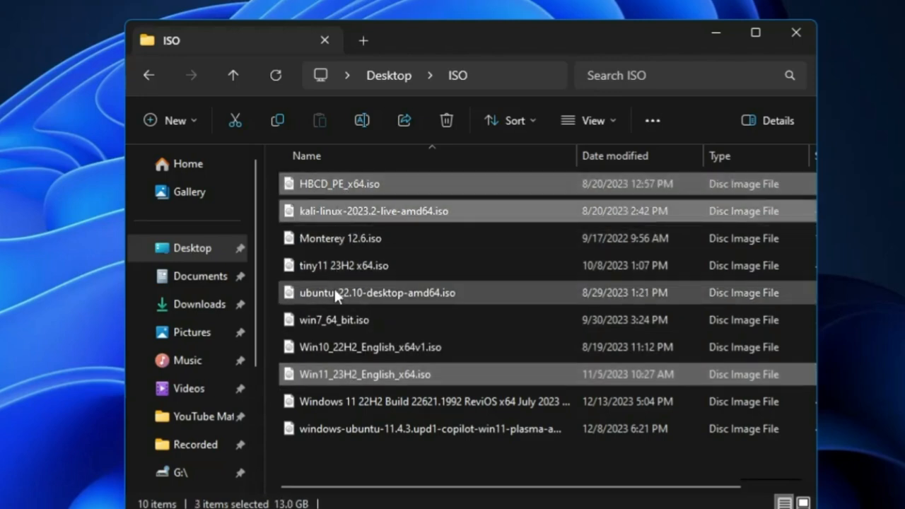
pyautogui.keyDown('ctrl'); pyautogui.click(328, 377); pyautogui.keyUp('ctrl')
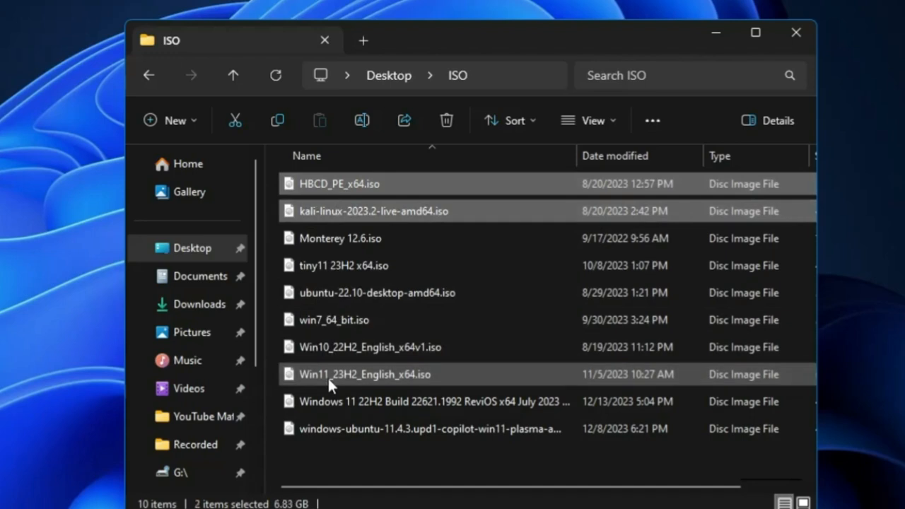
pyautogui.hotkey('ctrl', 'c')
# Paste the three copied ISO files into the empty Ventoy (D:) drive
pyautogui.click(331, 366)
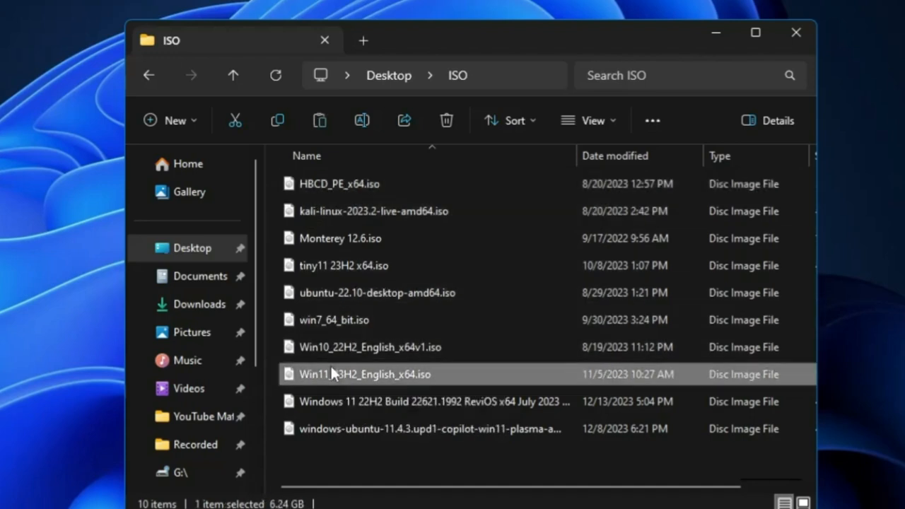
pyautogui.keyDown('ctrl'); pyautogui.click(340, 205); pyautogui.keyUp('ctrl')
pyautogui.keyDown('ctrl'); pyautogui.click(336, 185); pyautogui.keyUp('ctrl')
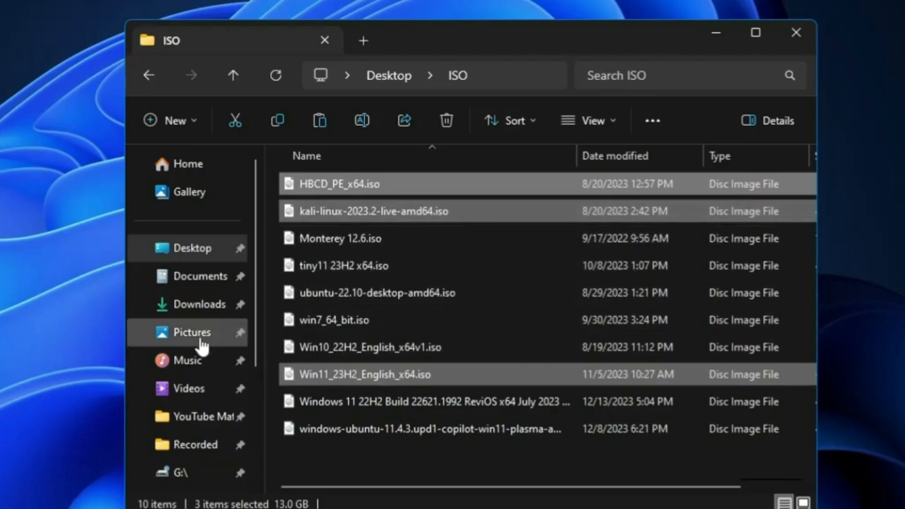
pyautogui.scroll(-3, 203, 369)
pyautogui.click(207, 383)
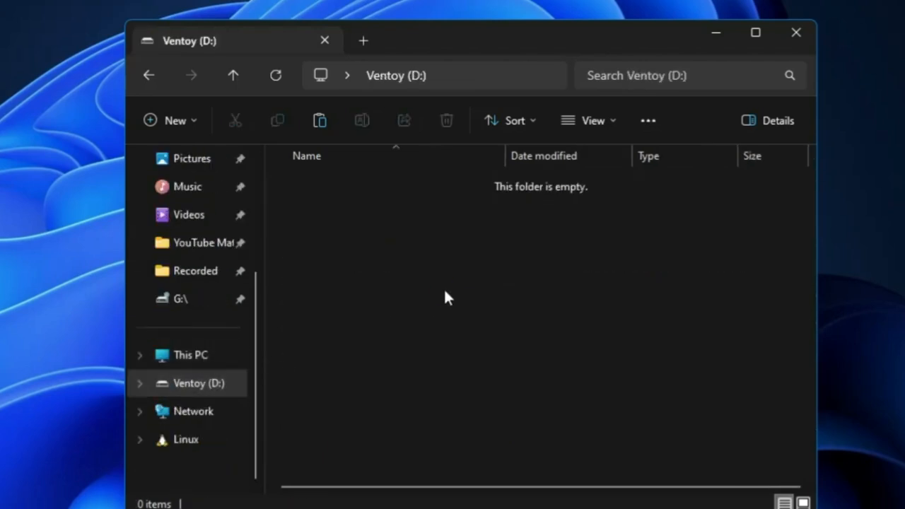
pyautogui.hotkey('ctrl', 'v')
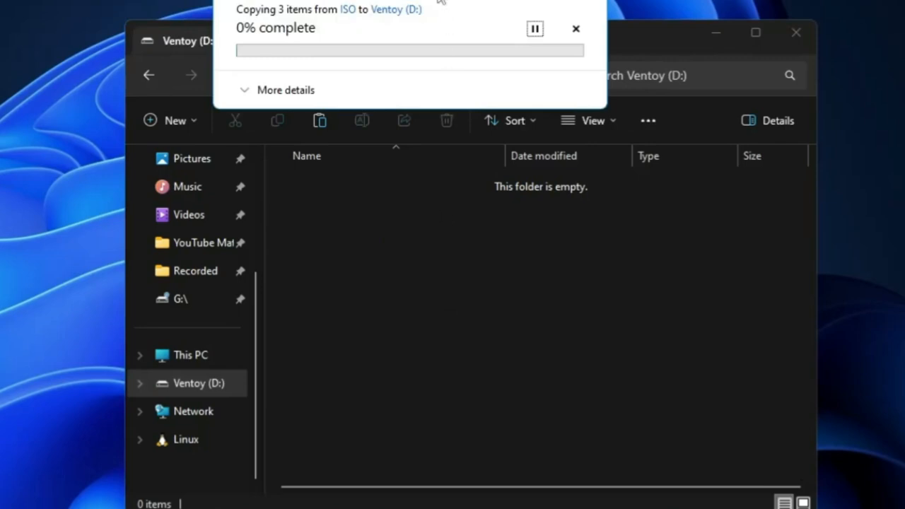
pyautogui.moveTo(427, 0); pyautogui.dragTo(421, 30)
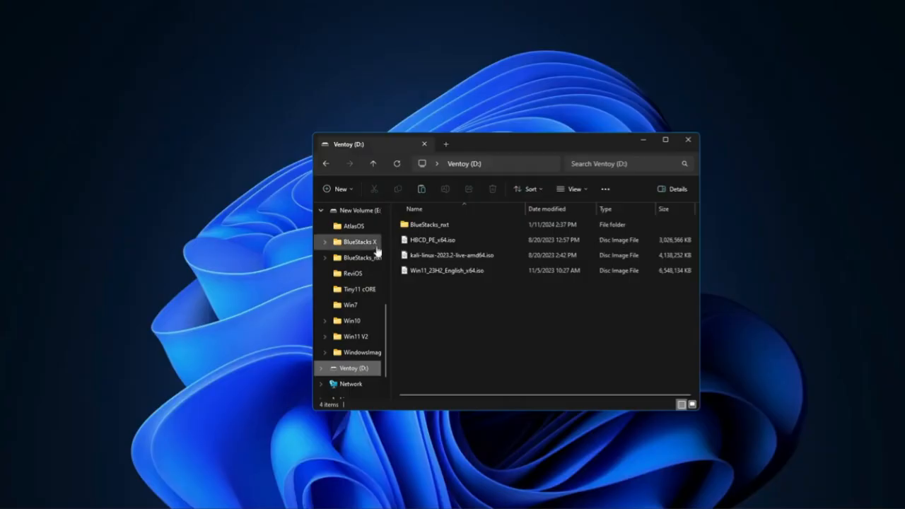
pyautogui.scroll(-2, 362, 318)
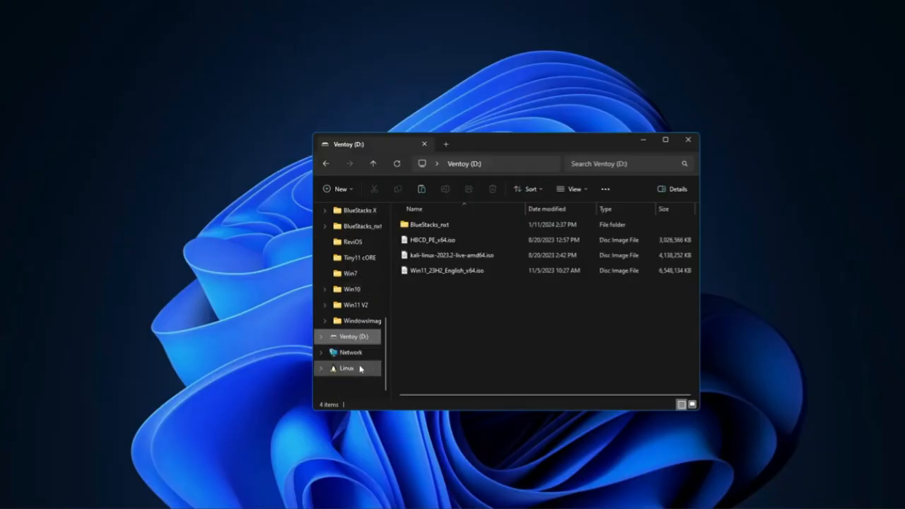
pyautogui.scroll(4, 343, 347)
pyautogui.click(348, 322)
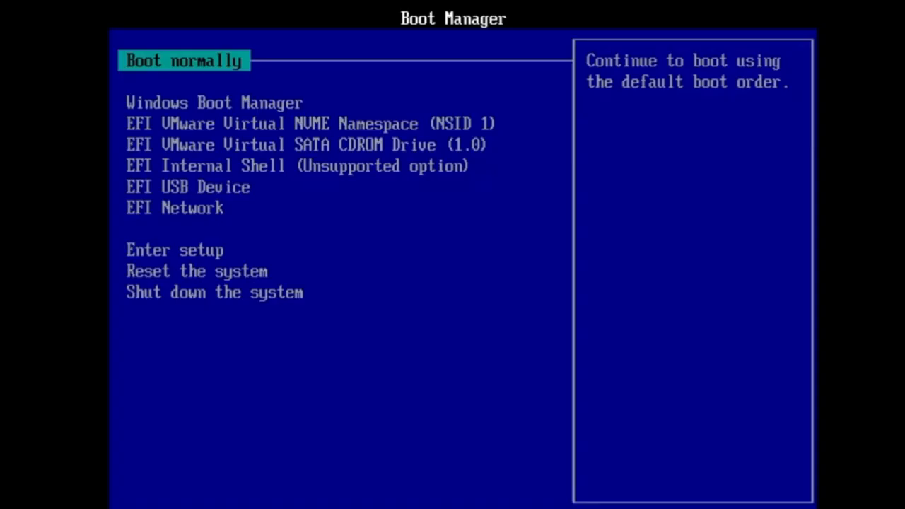
# Boot the machine from the EFI USB Device entry in the Boot Manager
pyautogui.press('Down')
pyautogui.press('Down')
pyautogui.press('Down')
pyautogui.press('Down')
pyautogui.press('Down')
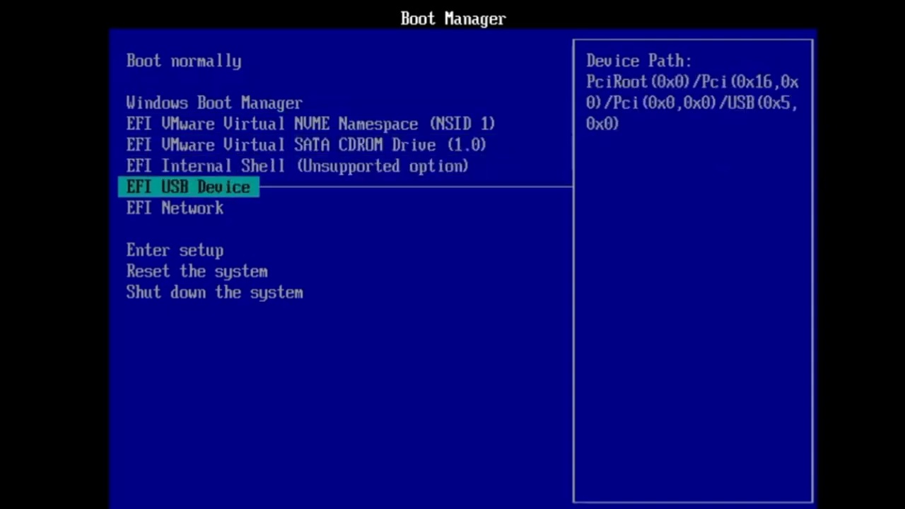
pyautogui.press('Return')
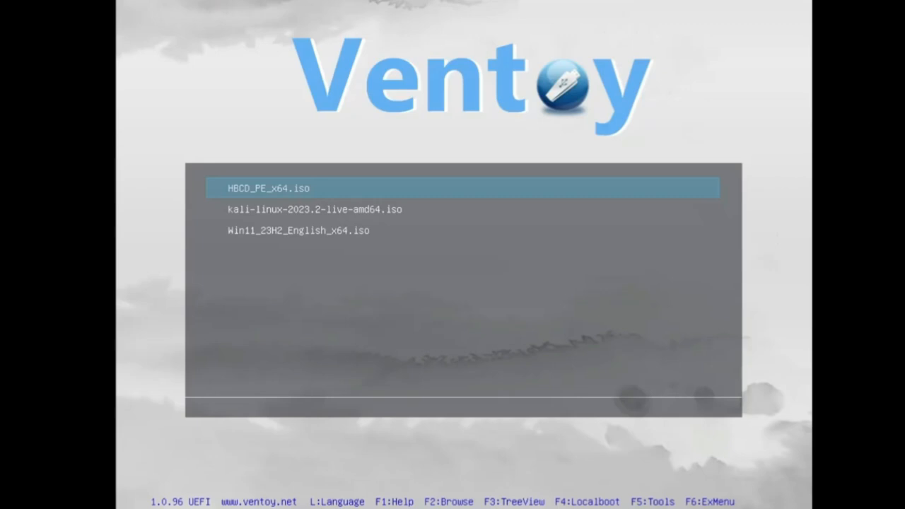
# Browse the Ventoy boot menu entries and highlight HBCD_PE_x64.iso
pyautogui.press('Down')
pyautogui.press('Down')
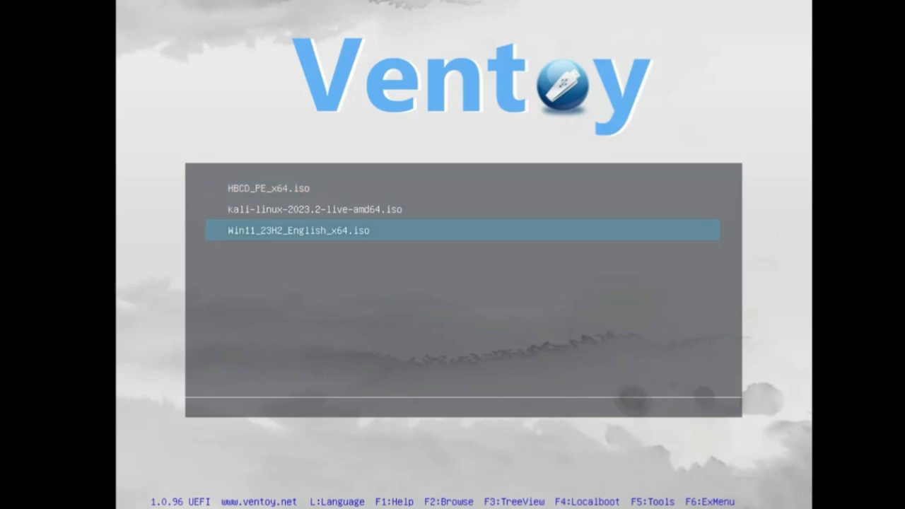
pyautogui.press('Up')
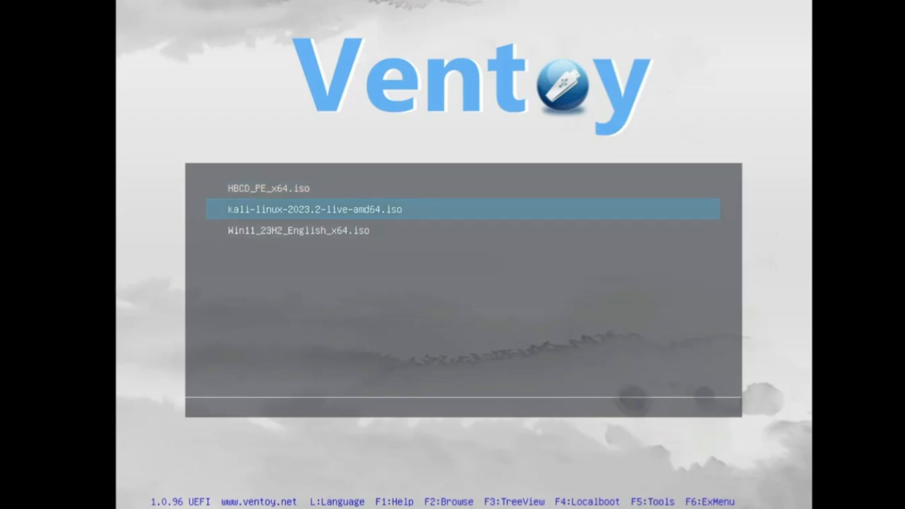
pyautogui.press('Up')
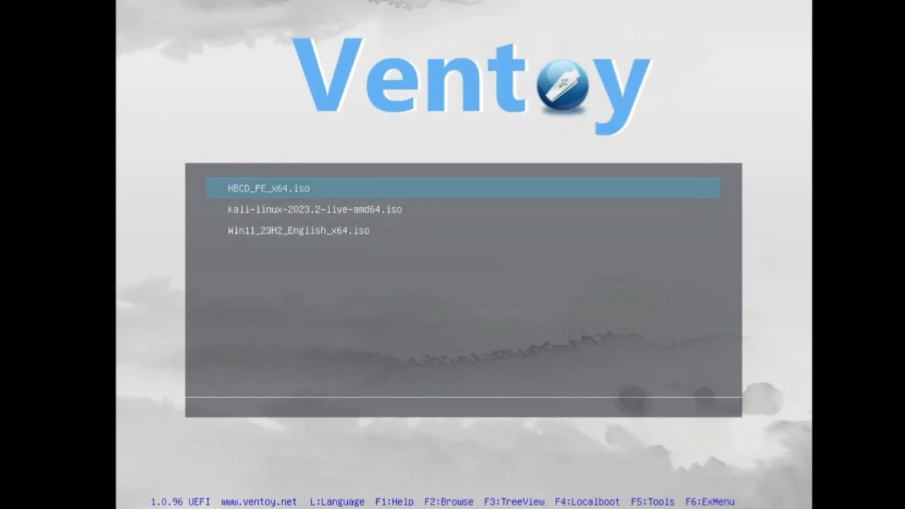
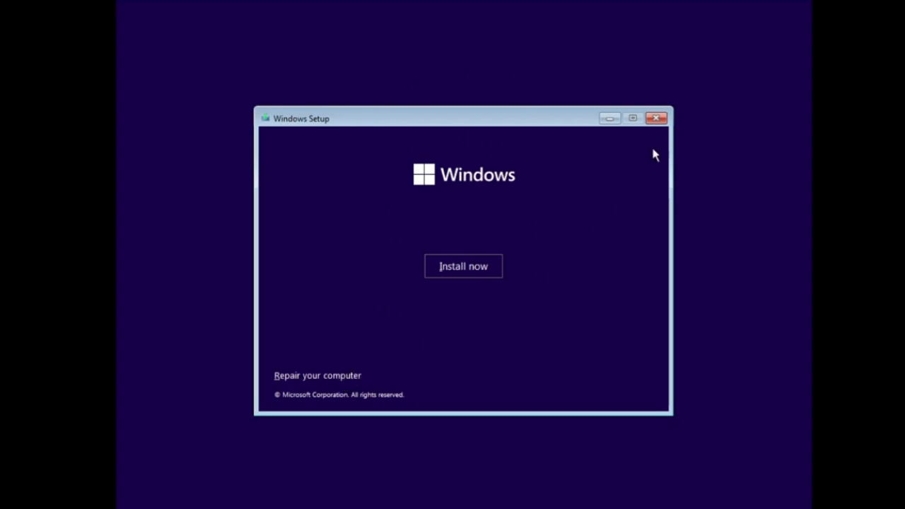
# Cancel Windows Setup and boot again from the EFI USB Device entry in the Boot Manager
pyautogui.click(657, 120)
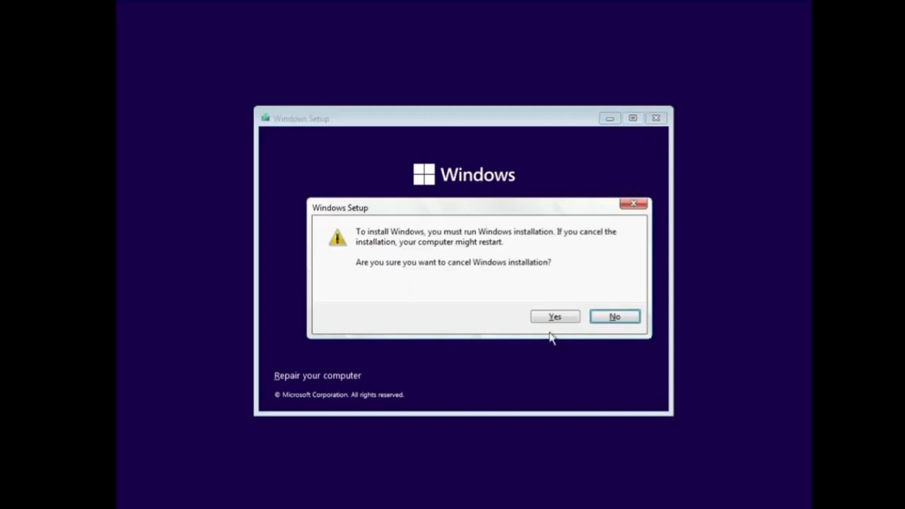
pyautogui.click(554, 322)
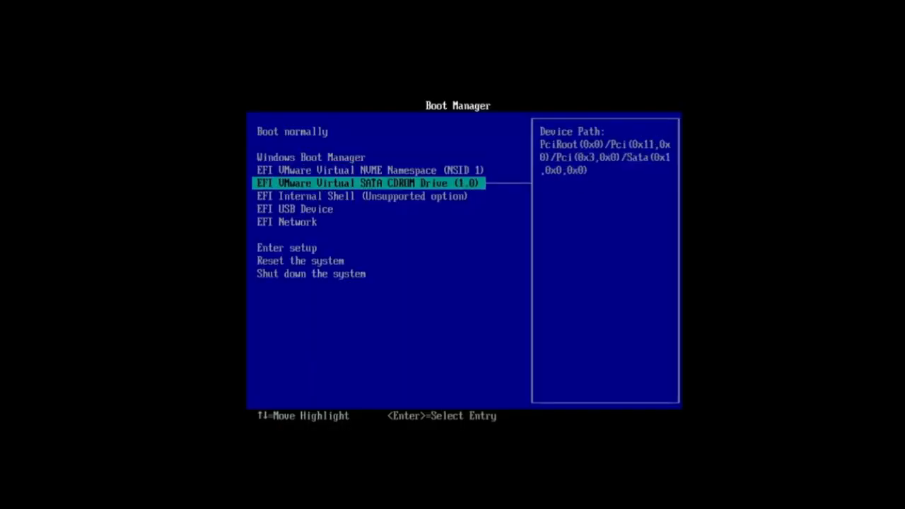
pyautogui.press('Down')
pyautogui.press('Down')
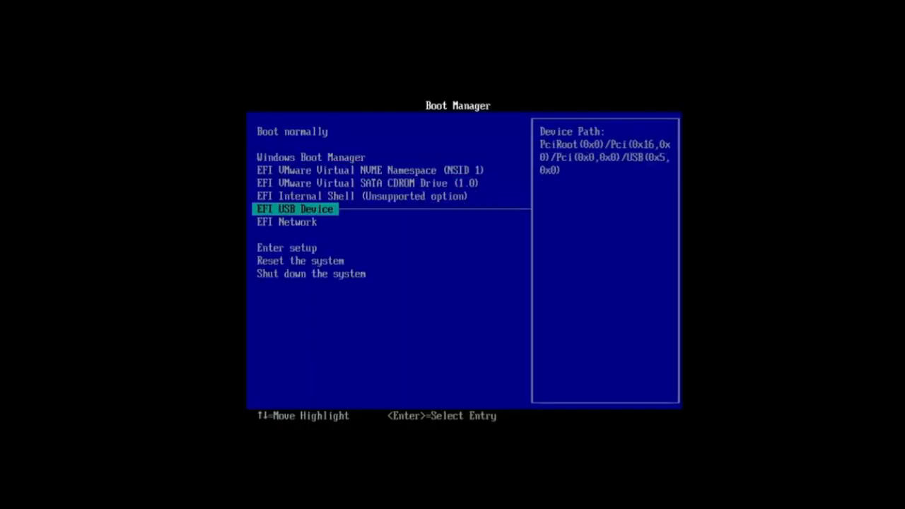
pyautogui.press('Return')
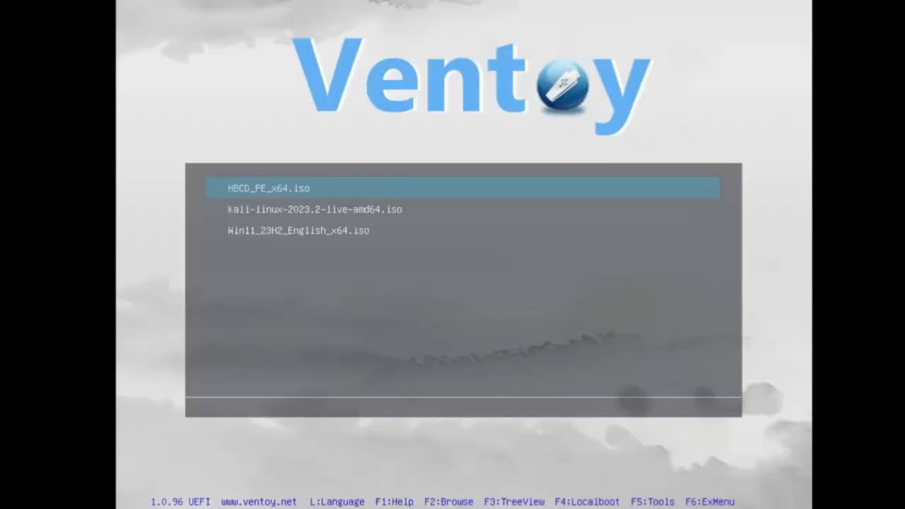
# Boot kali-linux-2023.2-live-amd64.iso from the Ventoy menu in normal mode
pyautogui.press('Down')
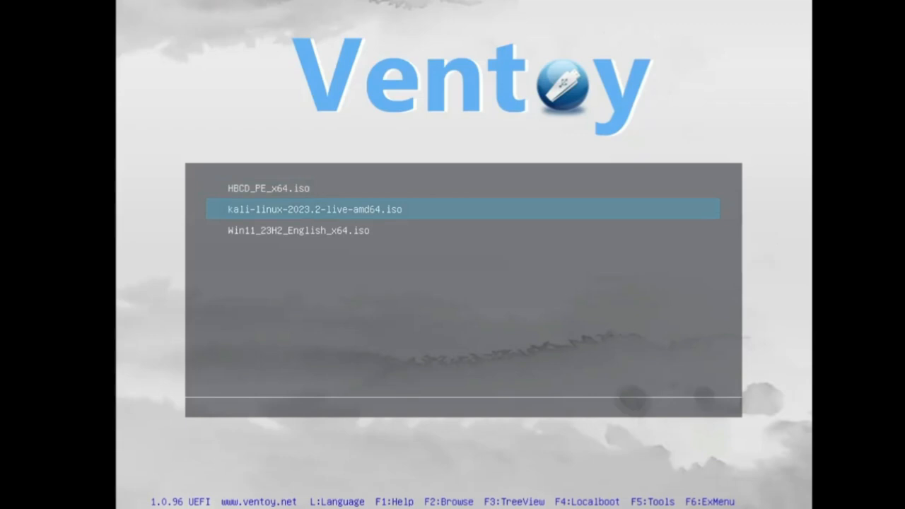
pyautogui.press('Down')
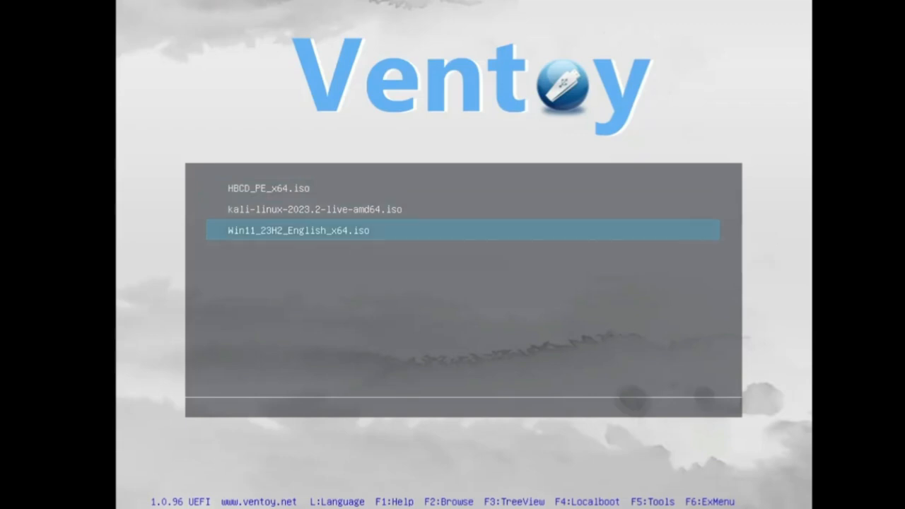
pyautogui.press('Up')
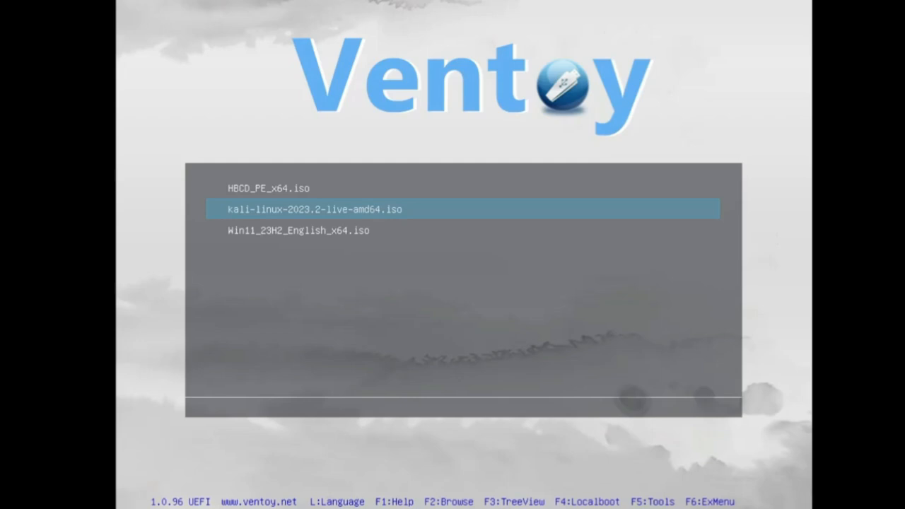
pyautogui.press('Return')
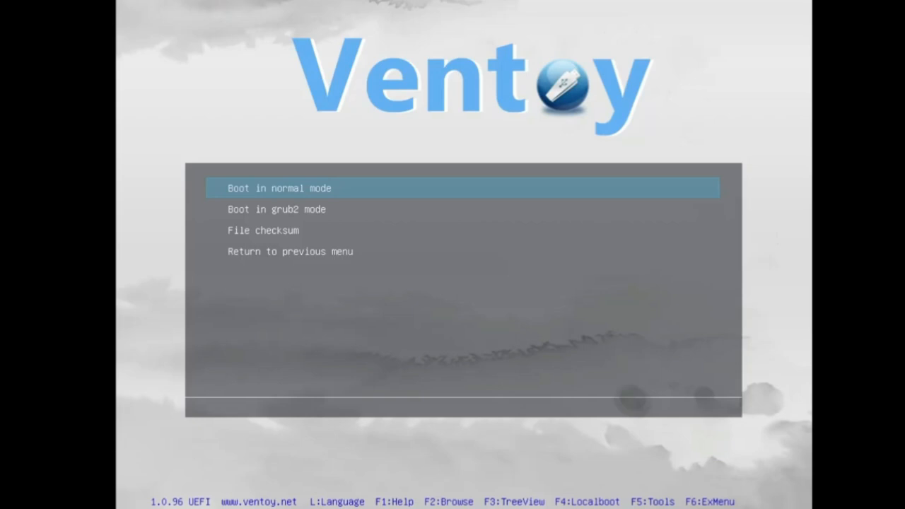
pyautogui.press('Return')
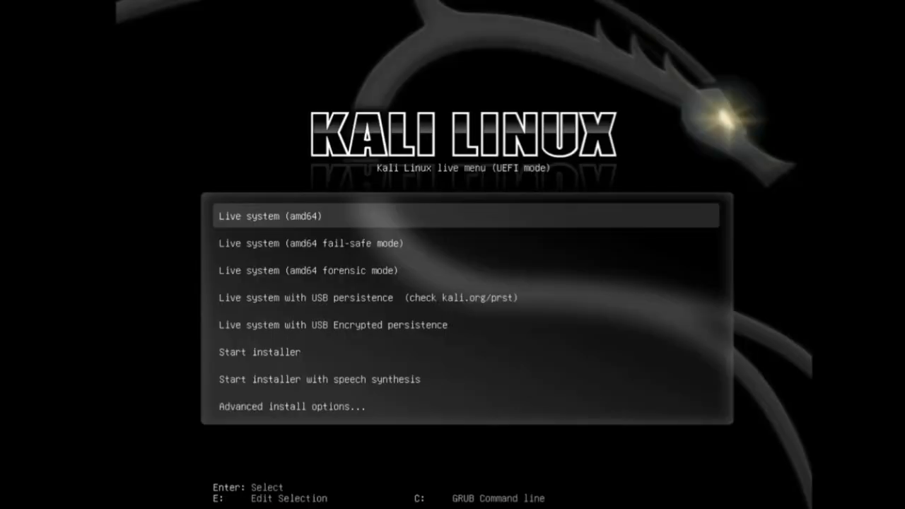
# Start the Live system (amd64) entry from the Kali Linux live menu
pyautogui.press('Down')
pyautogui.press('Down')
pyautogui.press('Down')
pyautogui.press('Up')
pyautogui.press('Up')
pyautogui.press('Up')
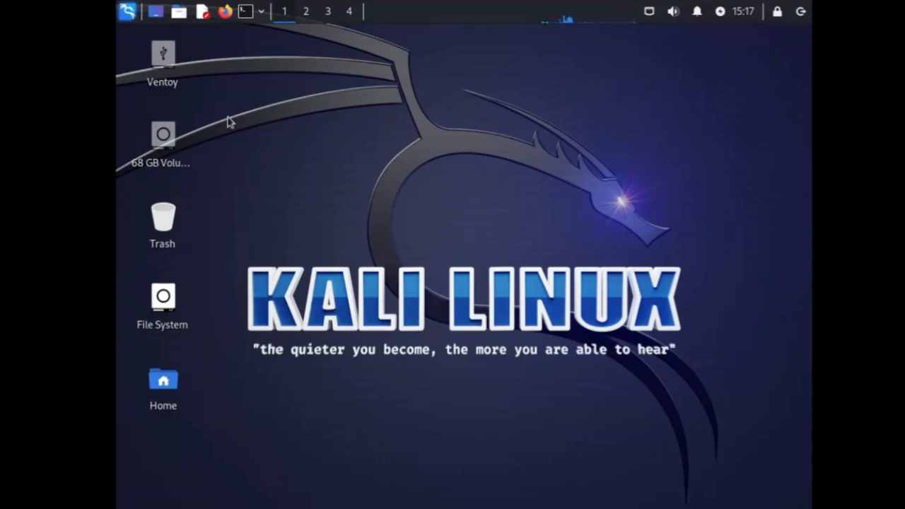
# Open the VMware Virtual NVMe Disk 68 GB Volume in the Kali file manager
pyautogui.doubleClick(164, 145)
pyautogui.click(174, 315)
pyautogui.click(173, 277)
pyautogui.click(175, 258)
pyautogui.click(173, 240)
pyautogui.click(170, 207)
pyautogui.click(178, 154)
pyautogui.click(171, 118)
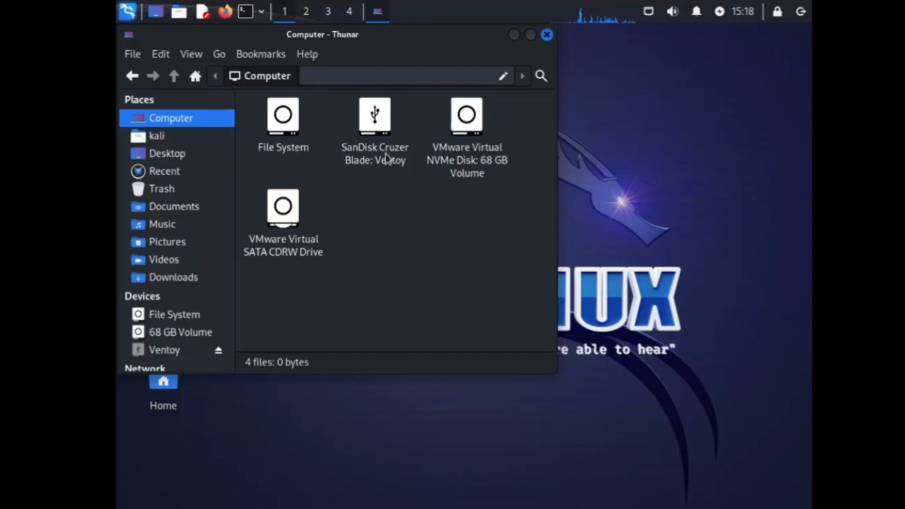
pyautogui.doubleClick(467, 145)
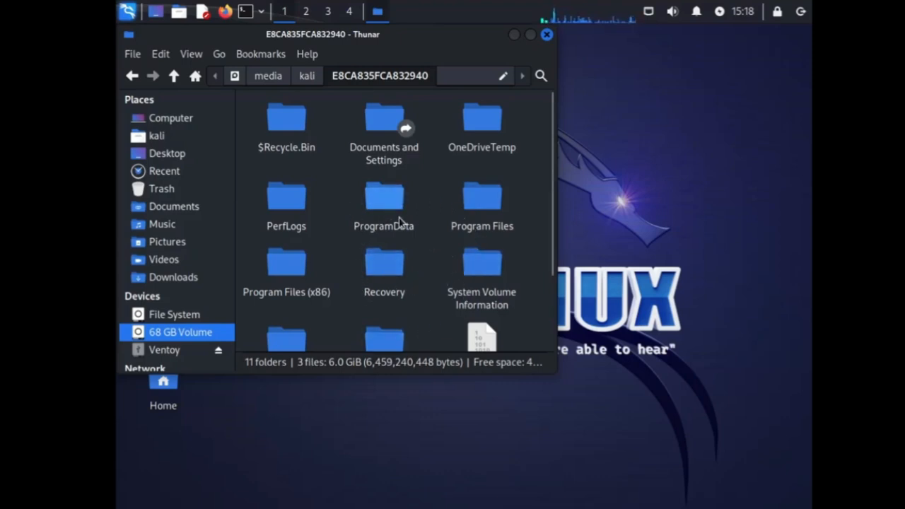
# Scroll through the volume's Windows folders and close the file manager window
pyautogui.click(378, 275)
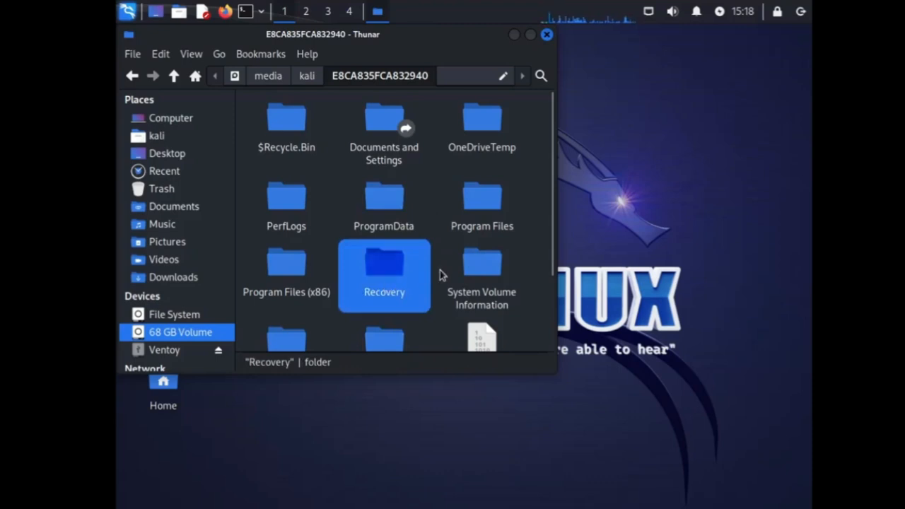
pyautogui.moveTo(547, 264); pyautogui.dragTo(548, 326)
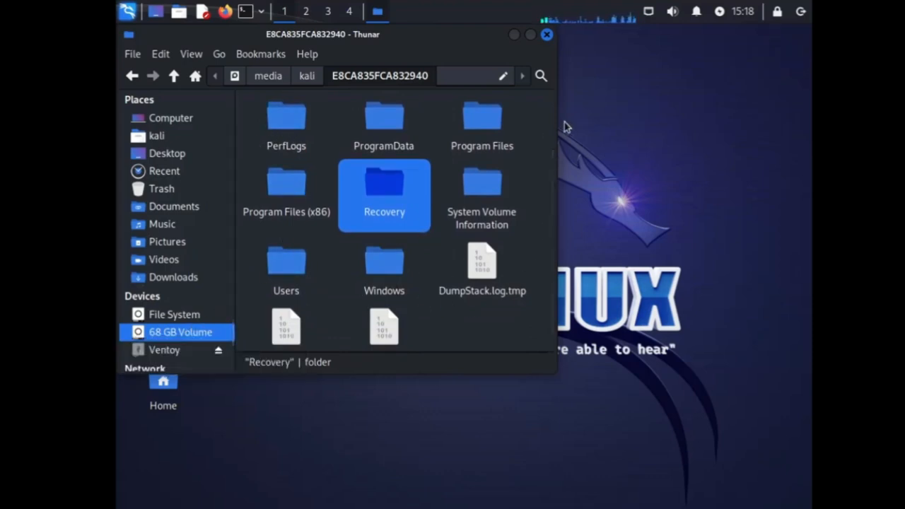
pyautogui.click(547, 36)
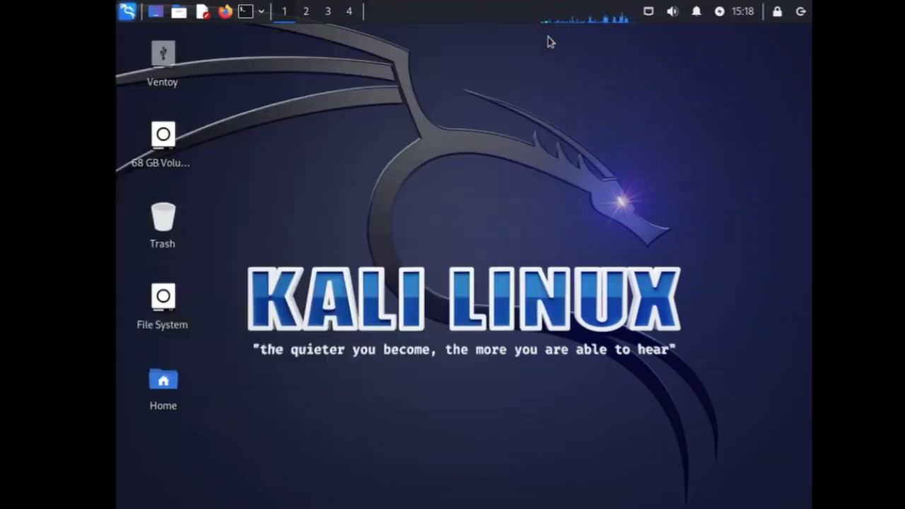
# Restart Kali and boot HBCD_PE_x64.iso from the Ventoy menu in normal mode
pyautogui.click(809, 16)
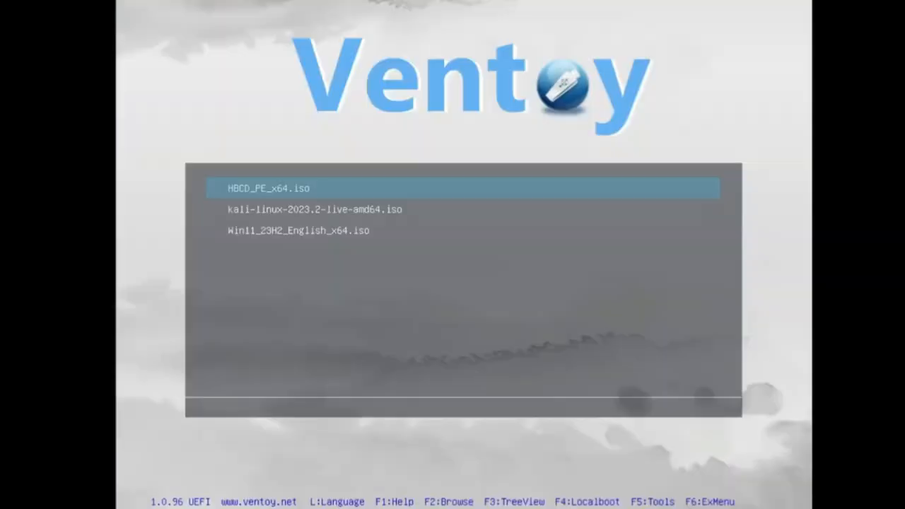
pyautogui.press('Down')
pyautogui.press('Down')
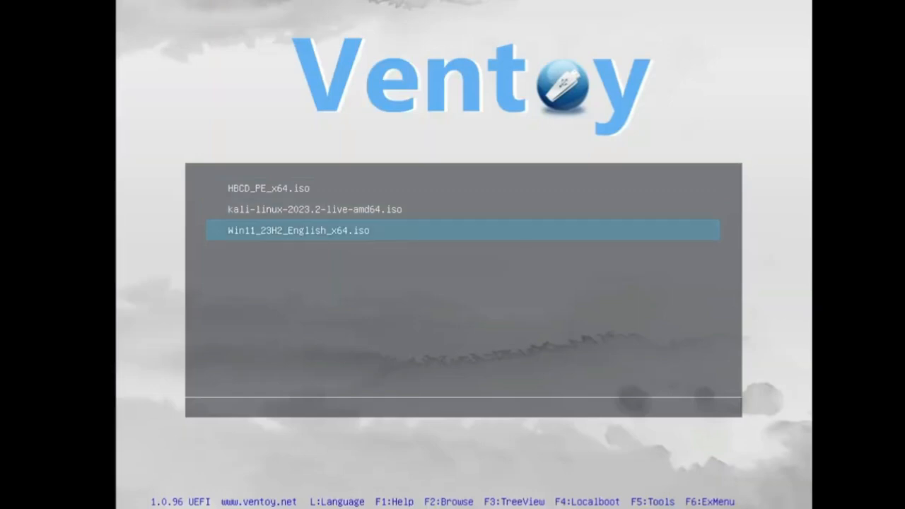
pyautogui.press('Up')
pyautogui.press('Down')
pyautogui.press('Up')
pyautogui.press('Up')
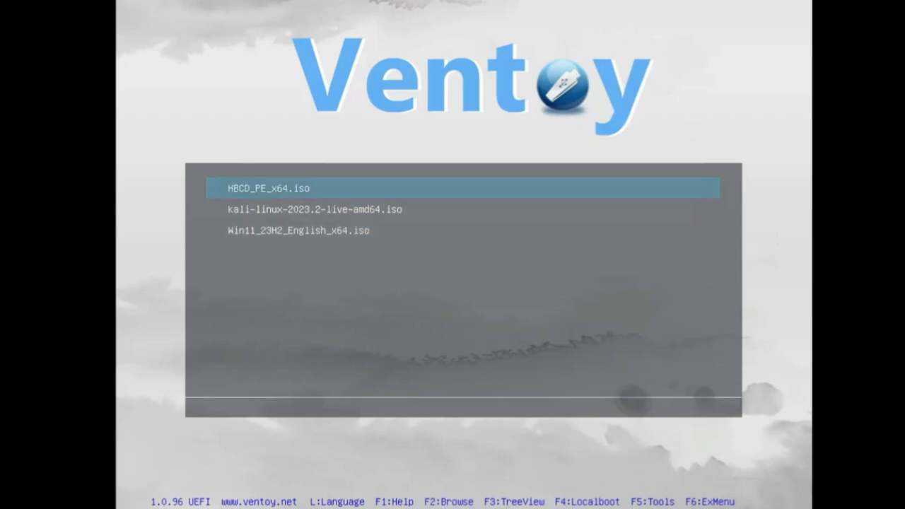
pyautogui.press('Return')
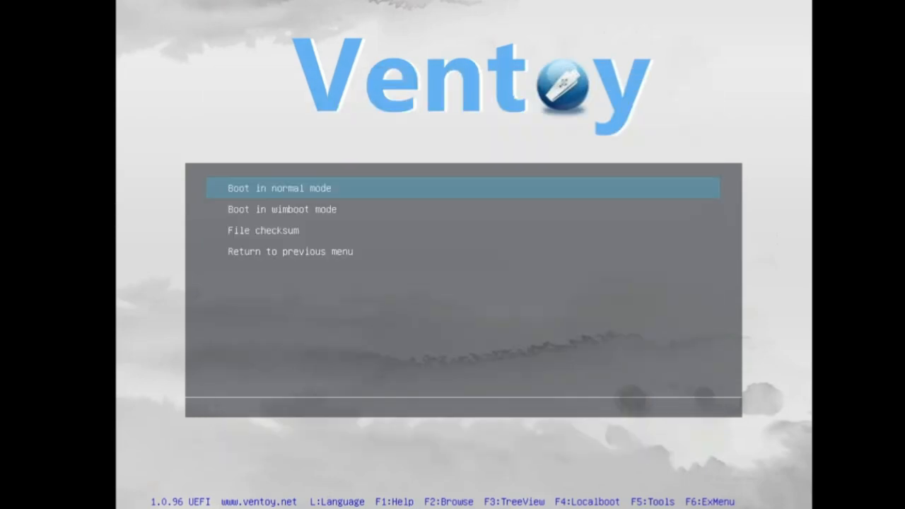
pyautogui.press('Return')
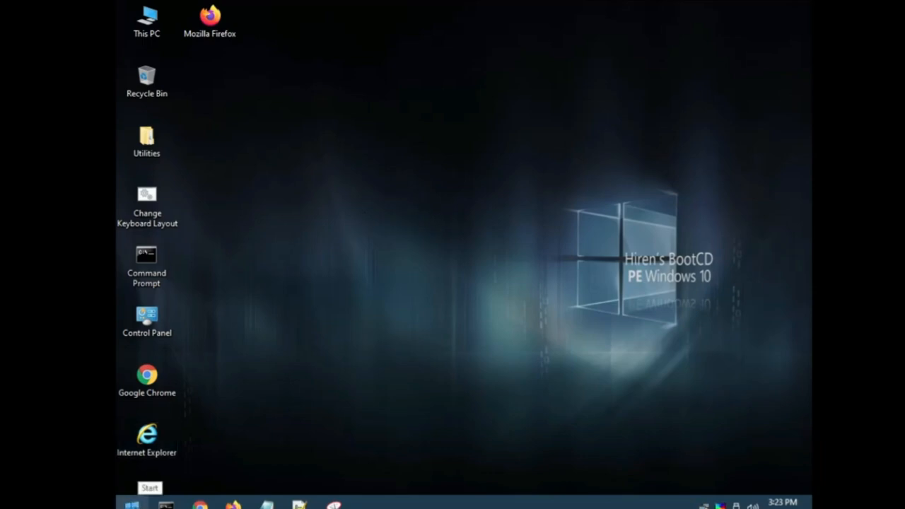
# Open All Programs and expand Hard Disk Tools with its Data Recovery, Defrag and Partition Tools folders
pyautogui.click(131, 505)
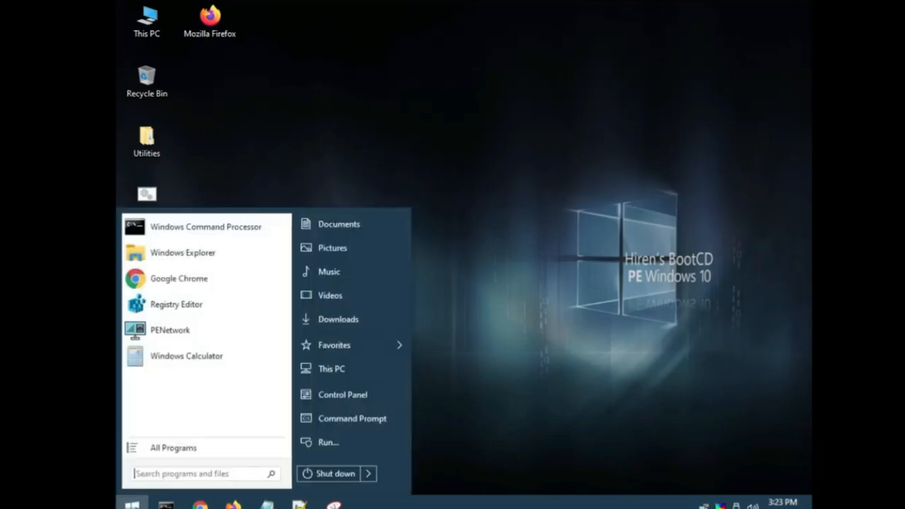
pyautogui.click(188, 450)
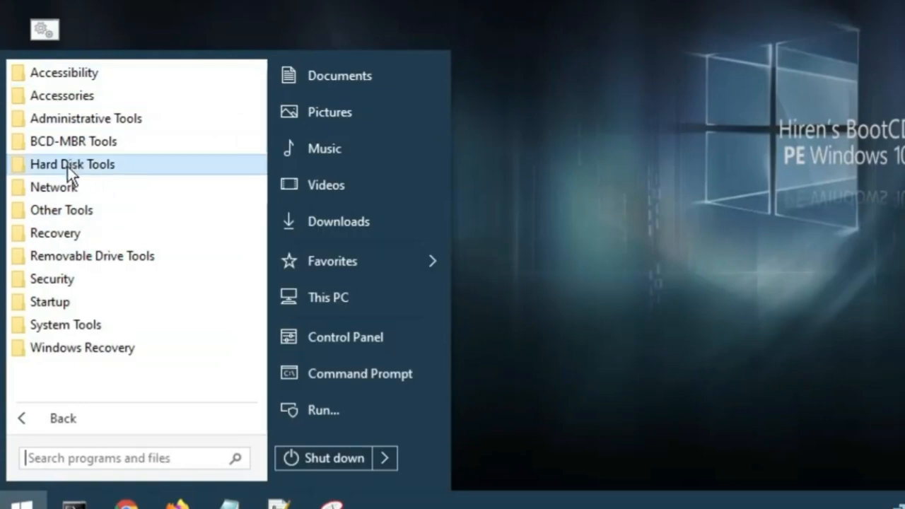
pyautogui.click(89, 167)
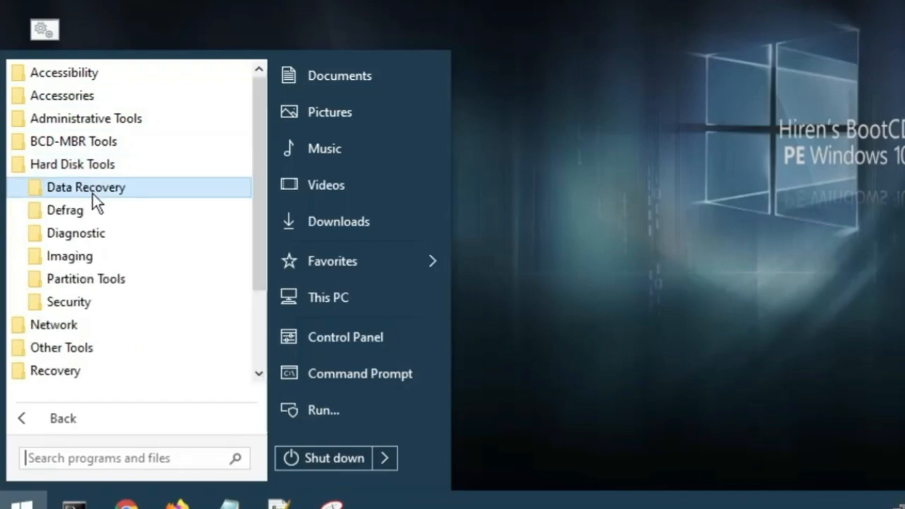
pyautogui.click(93, 194)
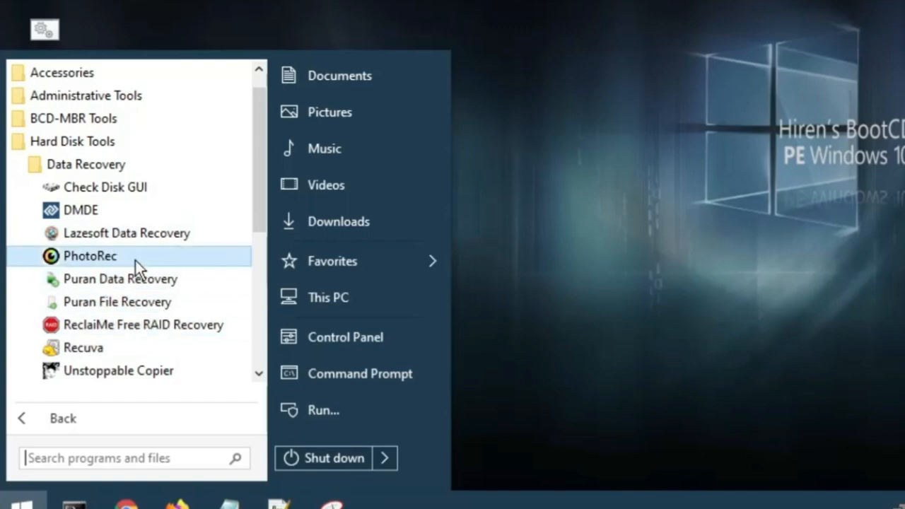
pyautogui.scroll(-3, 132, 262)
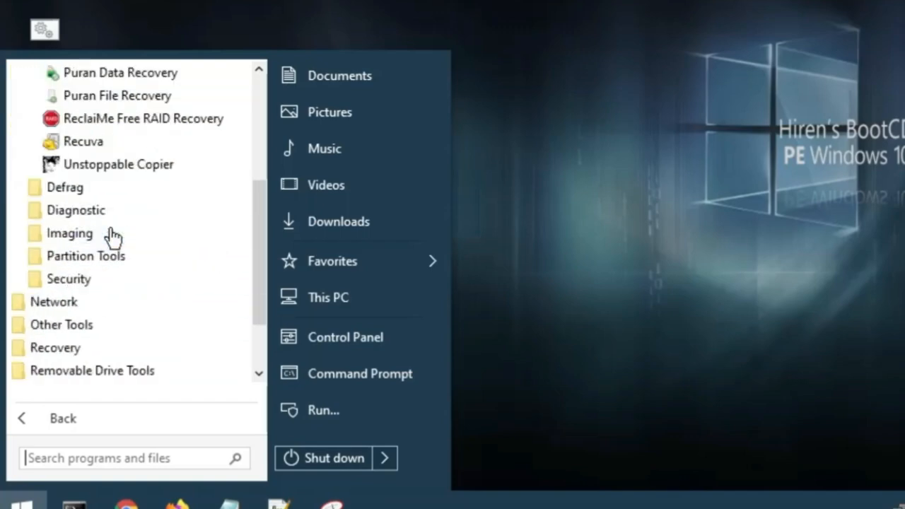
pyautogui.click(82, 194)
pyautogui.scroll(-1, 91, 261)
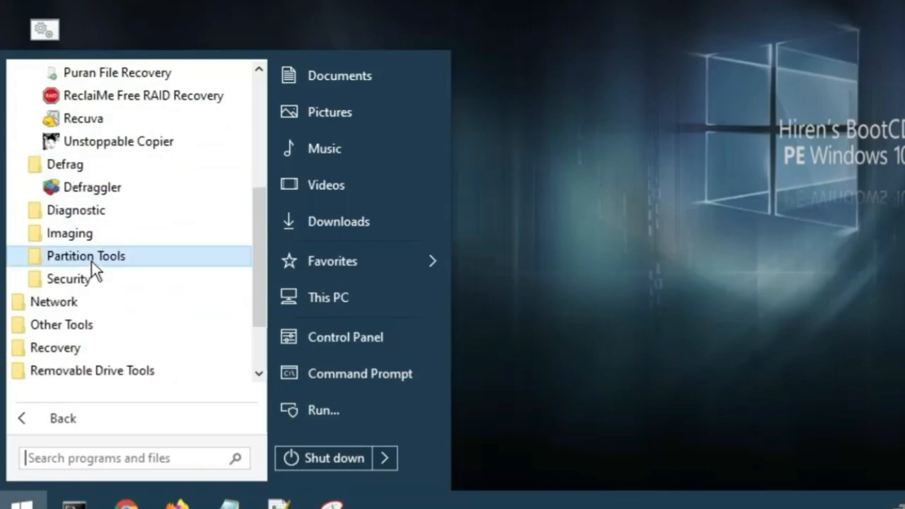
pyautogui.click(91, 259)
pyautogui.scroll(-1, 89, 264)
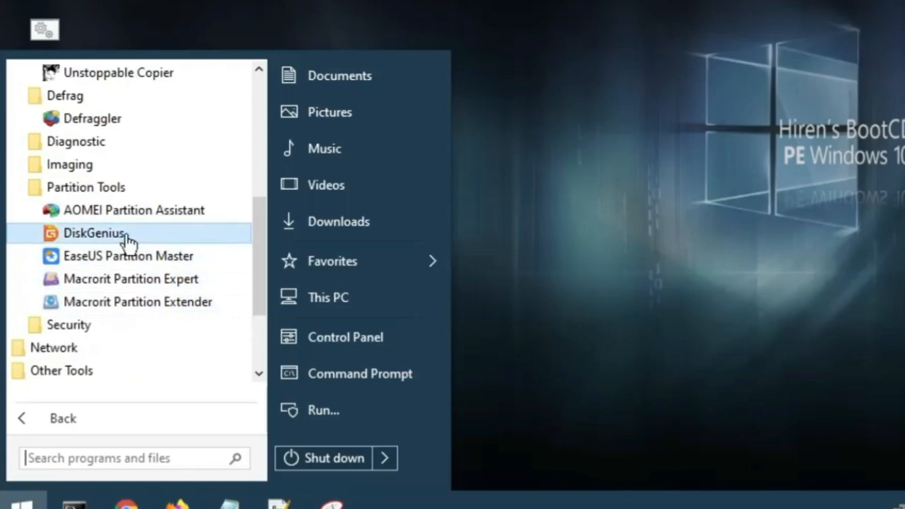
# Expand the Security, Network and Other Tools folders in the program menu to view their tools
pyautogui.scroll(-1, 130, 244)
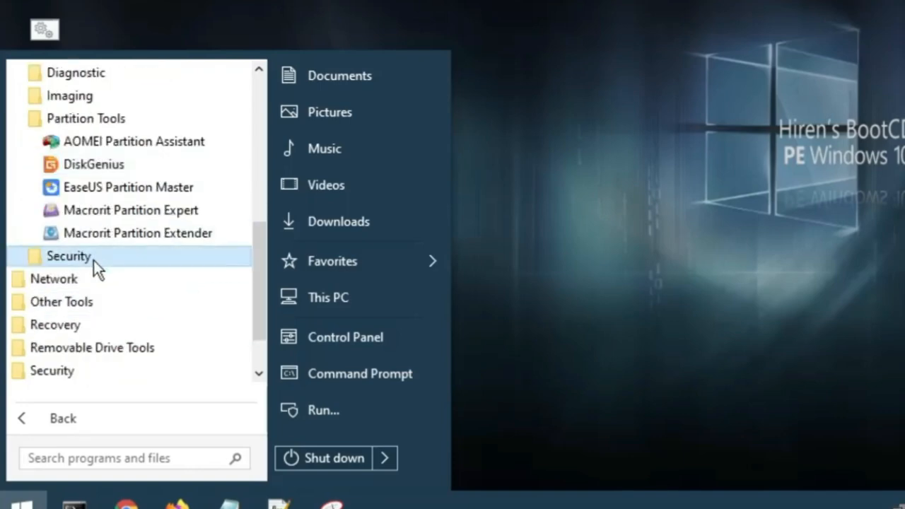
pyautogui.click(94, 258)
pyautogui.scroll(-1, 95, 258)
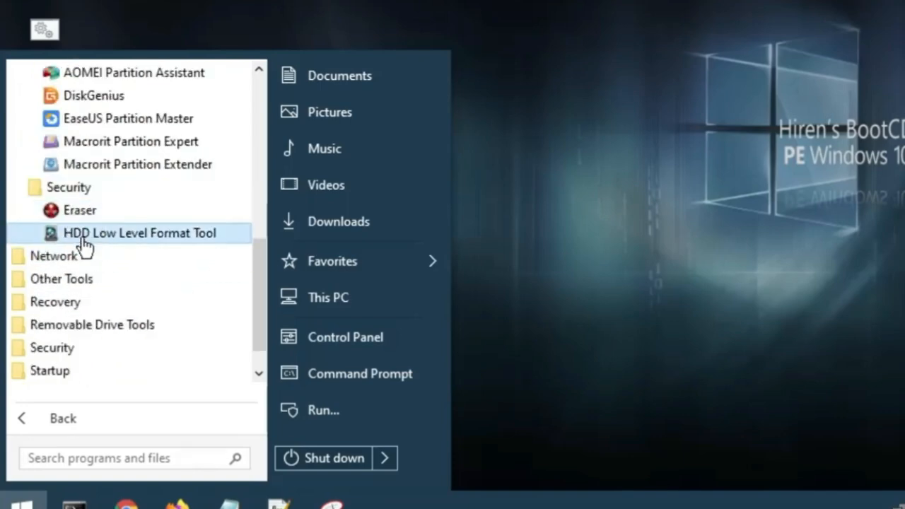
pyautogui.click(73, 260)
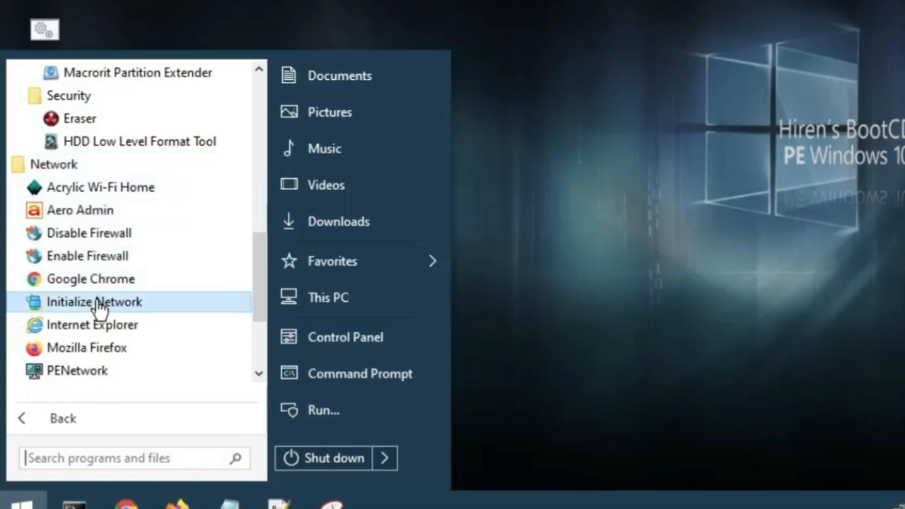
pyautogui.scroll(-1, 103, 294)
pyautogui.scroll(-2, 104, 283)
pyautogui.click(92, 233)
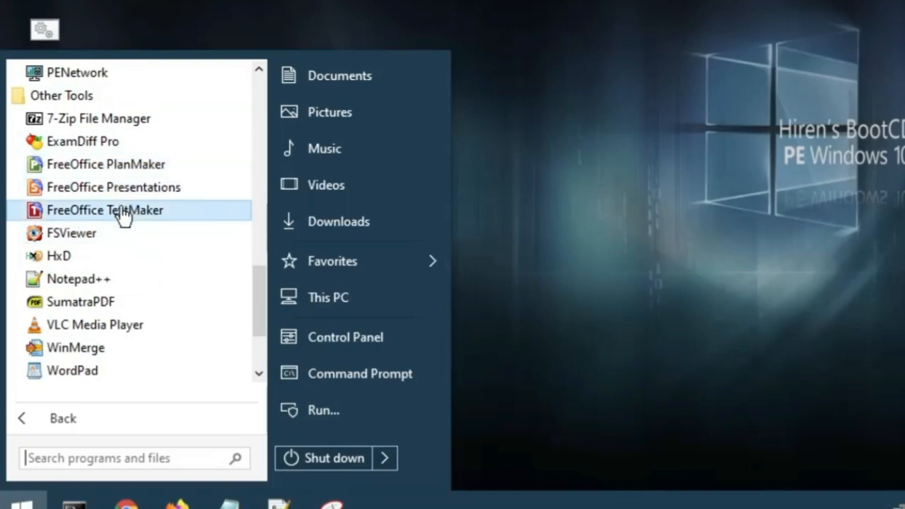
# Expand the Recovery, Removable Drive Tools, Security and Antivirus folders to view their tools
pyautogui.scroll(-1, 107, 281)
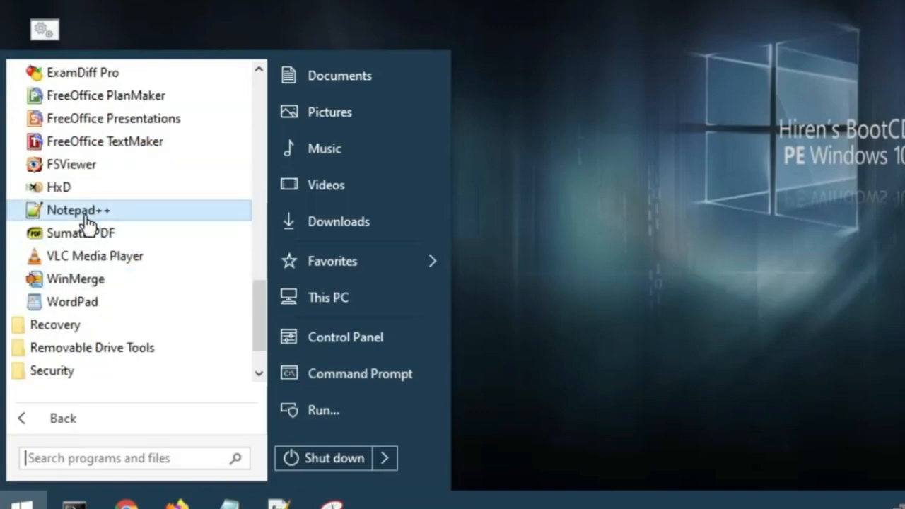
pyautogui.scroll(-1, 98, 228)
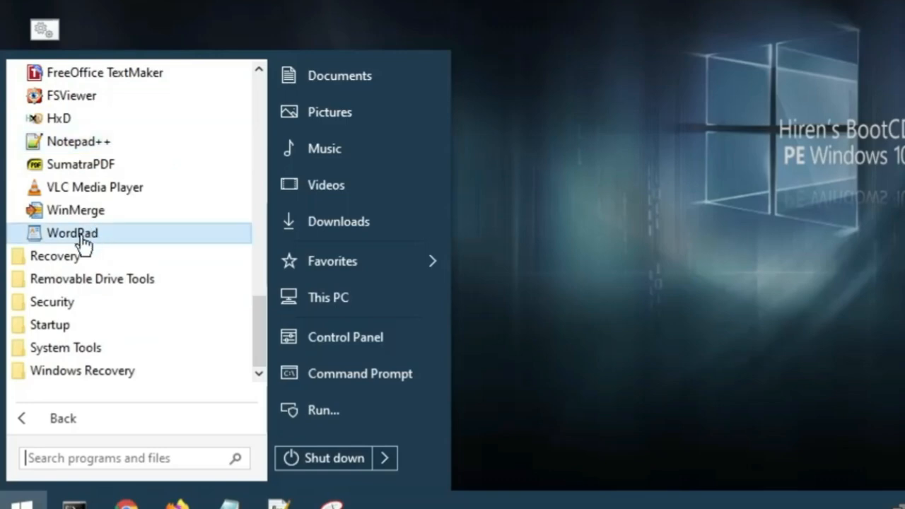
pyautogui.click(67, 260)
pyautogui.scroll(-1, 78, 258)
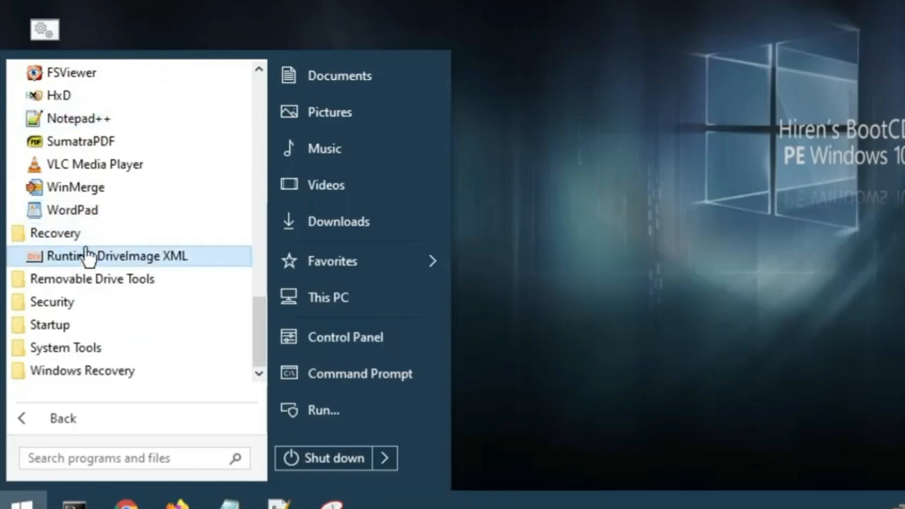
pyautogui.click(89, 280)
pyautogui.scroll(-1, 90, 280)
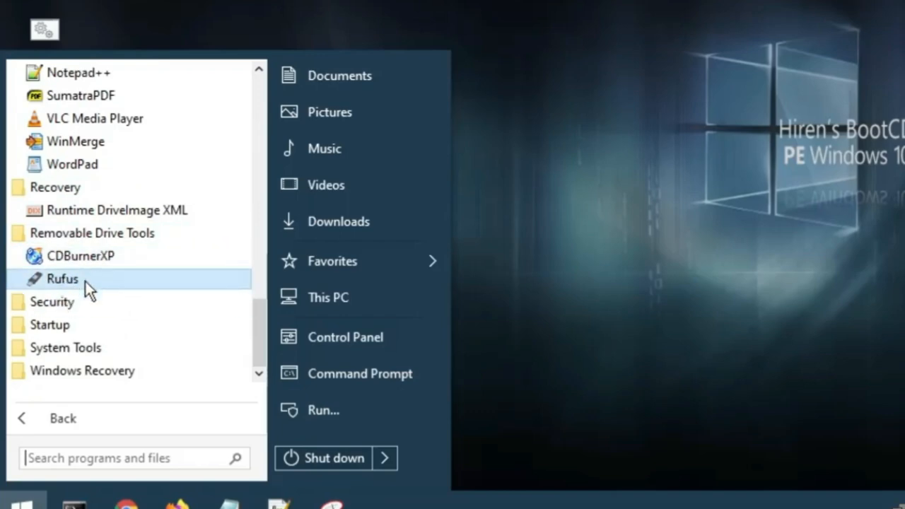
pyautogui.click(63, 309)
pyautogui.scroll(-1, 122, 296)
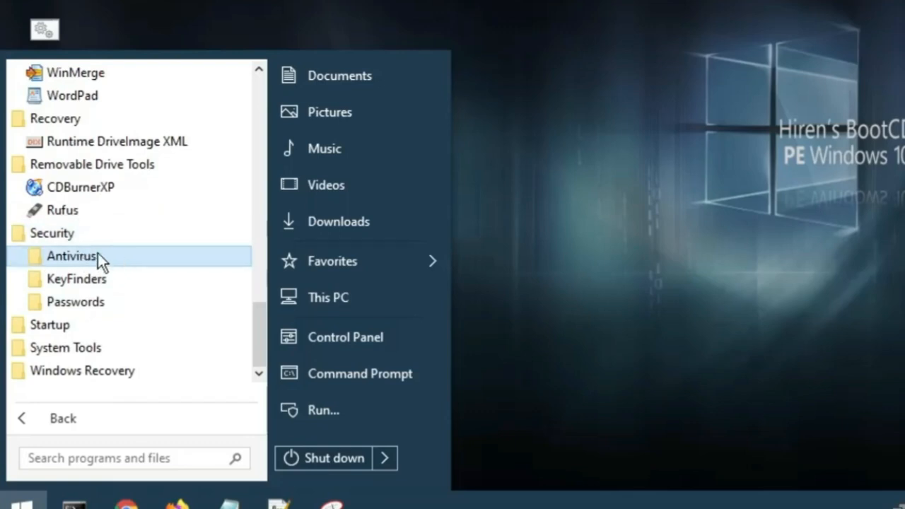
pyautogui.click(95, 256)
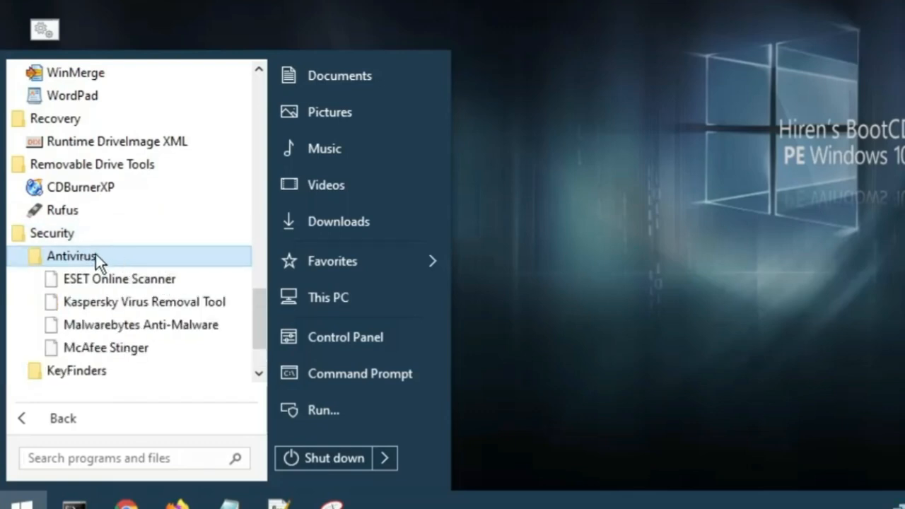
# Expand the KeyFinders and Passwords folders under Security to view their tools
pyautogui.scroll(-1, 99, 260)
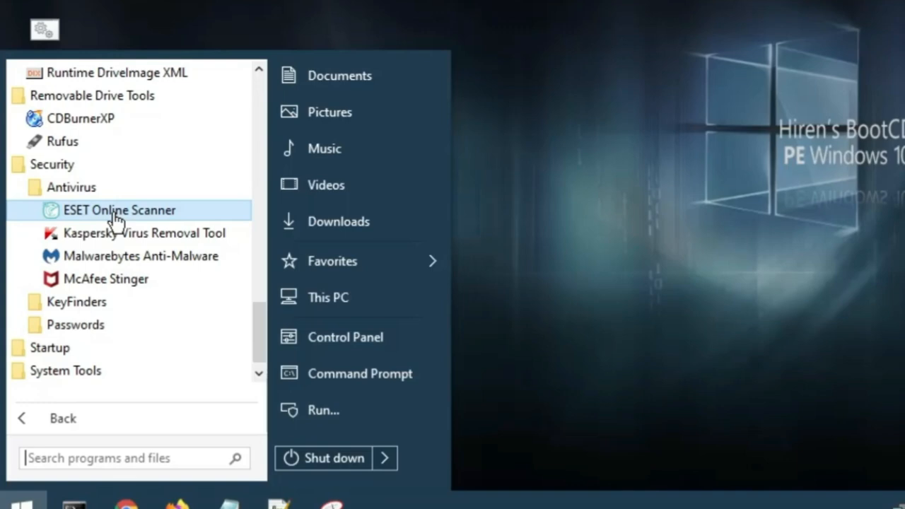
pyautogui.scroll(-1, 89, 268)
pyautogui.click(95, 289)
pyautogui.scroll(-2, 106, 283)
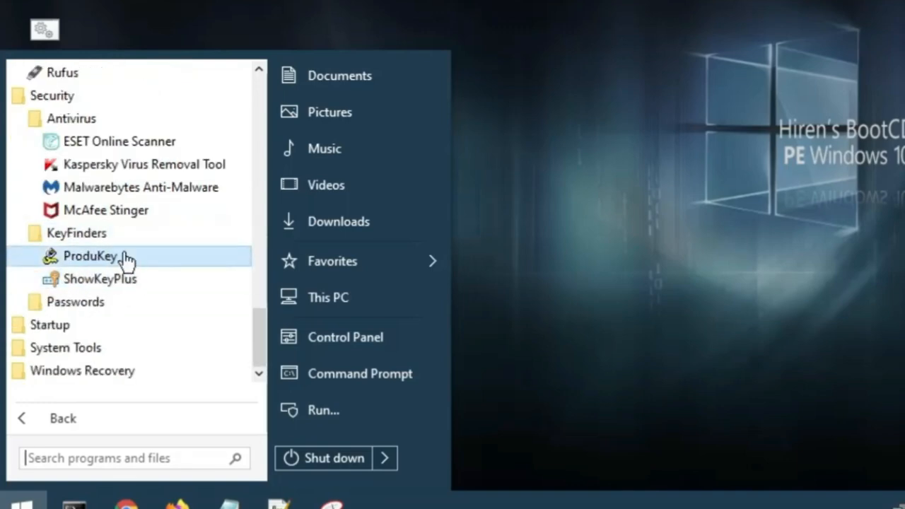
pyautogui.click(94, 304)
pyautogui.scroll(-3, 106, 276)
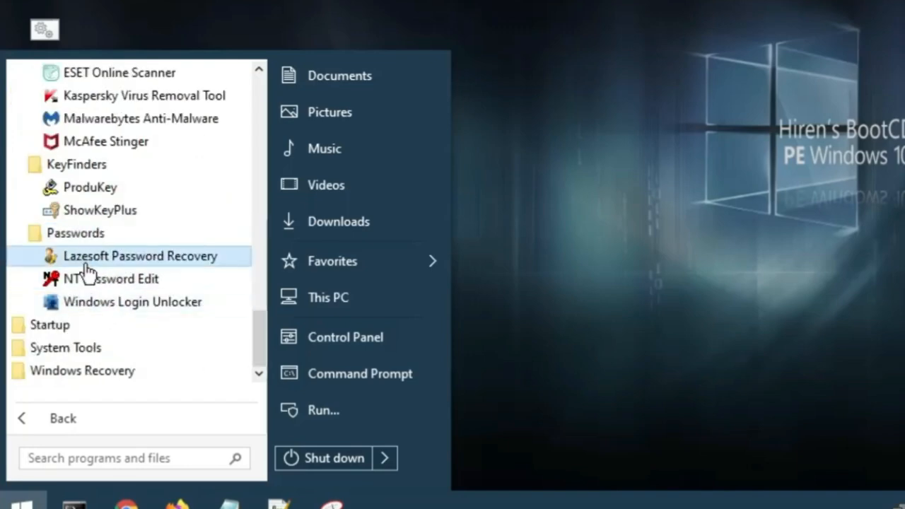
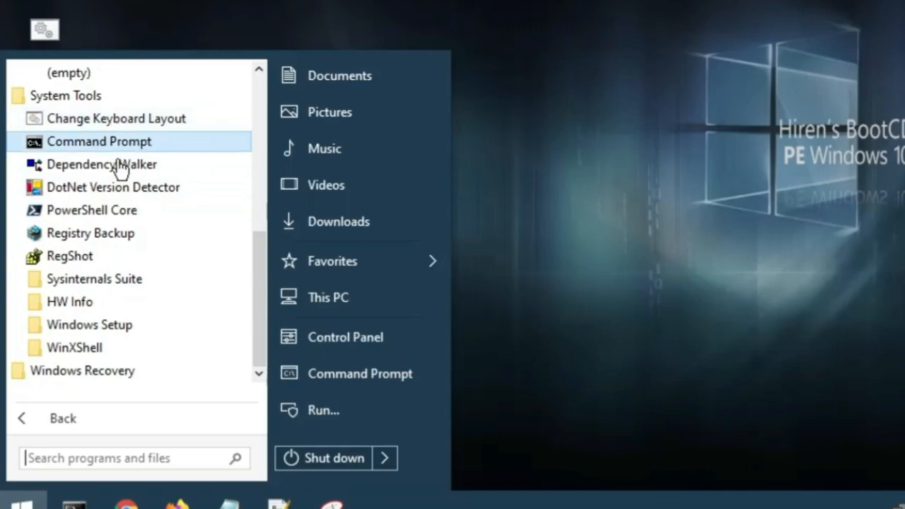
# Expand the Windows Recovery folder in the program menu to view its tool and close the menu
pyautogui.click(94, 372)
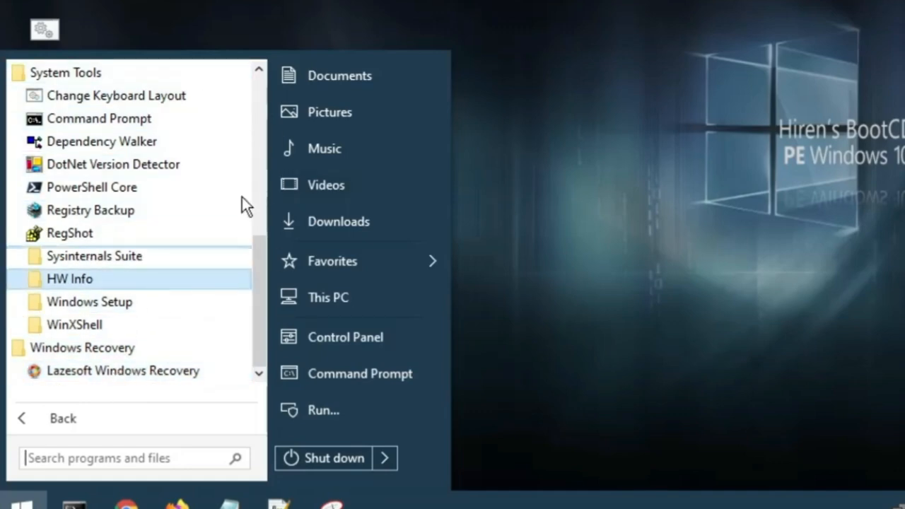
pyautogui.click(580, 164)
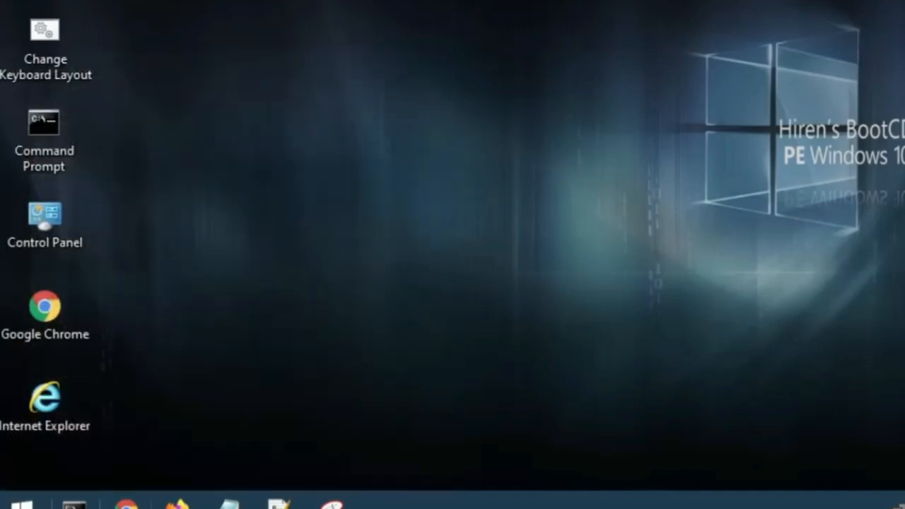